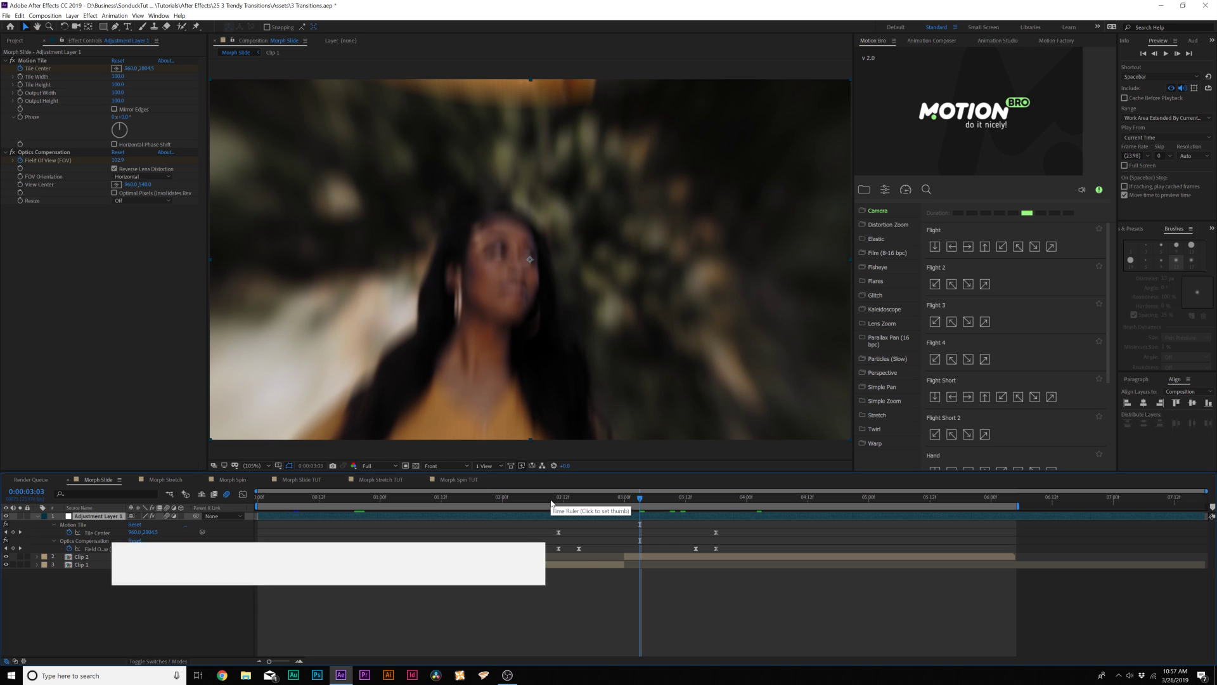
Step: Switch to the Morph Slide TUT composition containing the two clip layers
{"action": "left_click", "coordinate": [301, 480]}
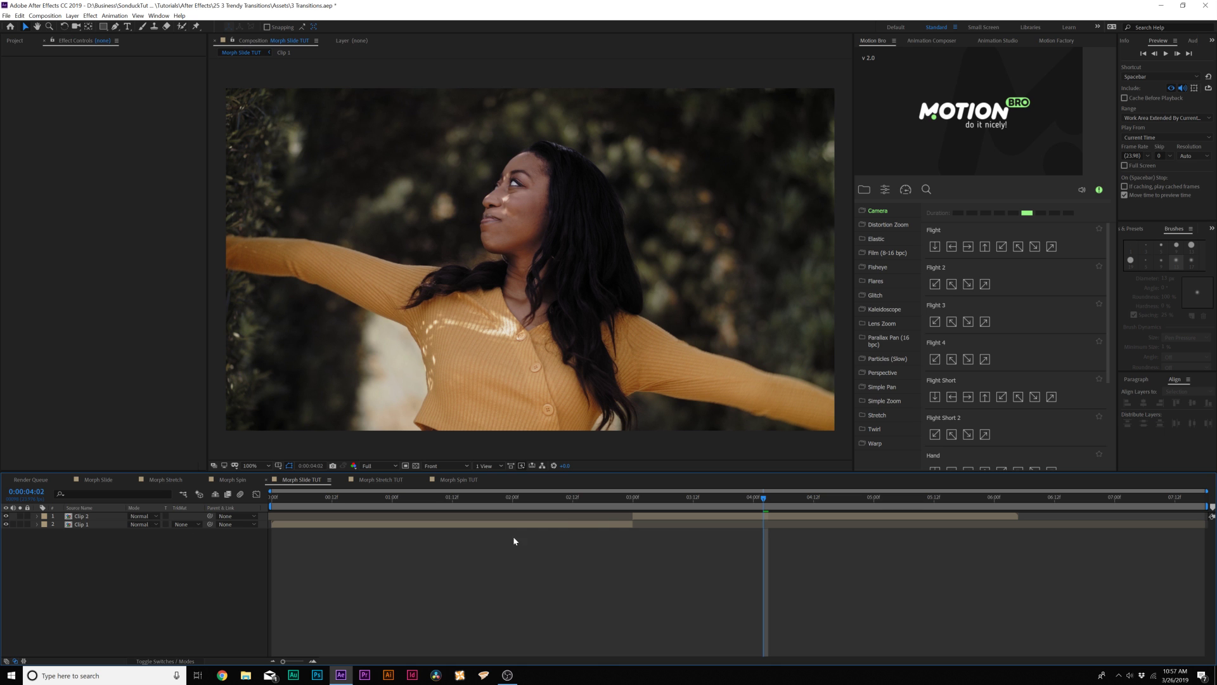
Step: Create a new adjustment layer above both clips
{"action": "left_click_drag", "start_coordinate": [630, 499], "coordinate": [631, 525]}
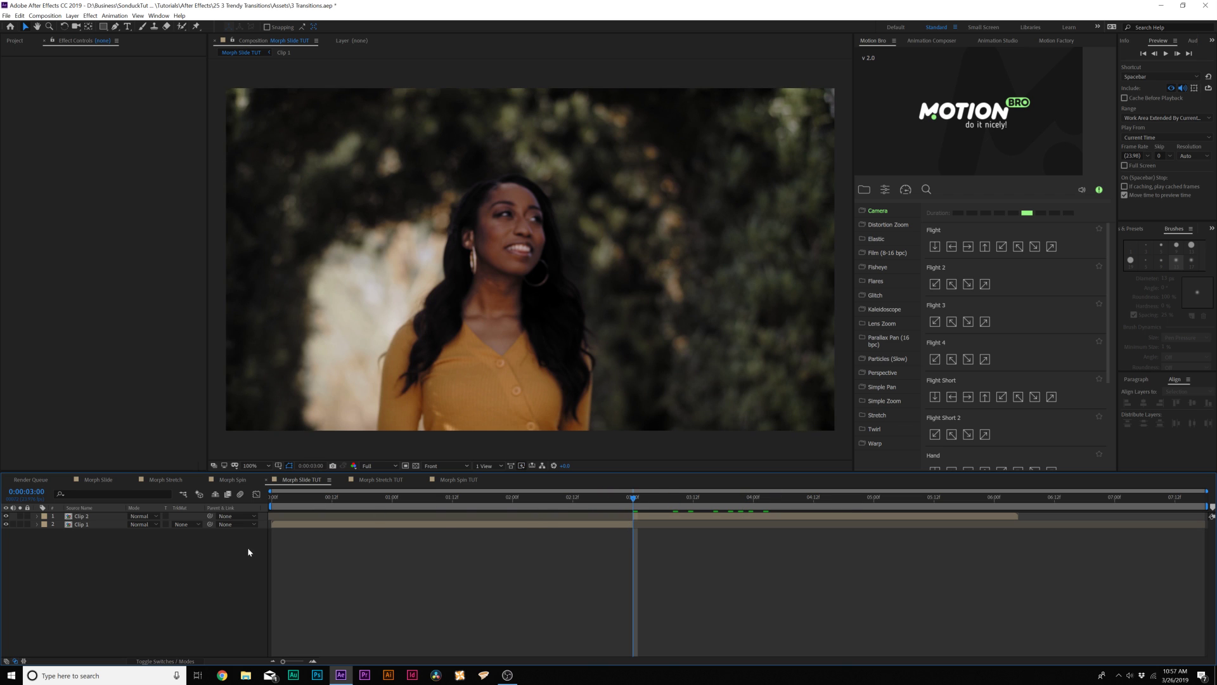
{"action": "left_click", "coordinate": [72, 16]}
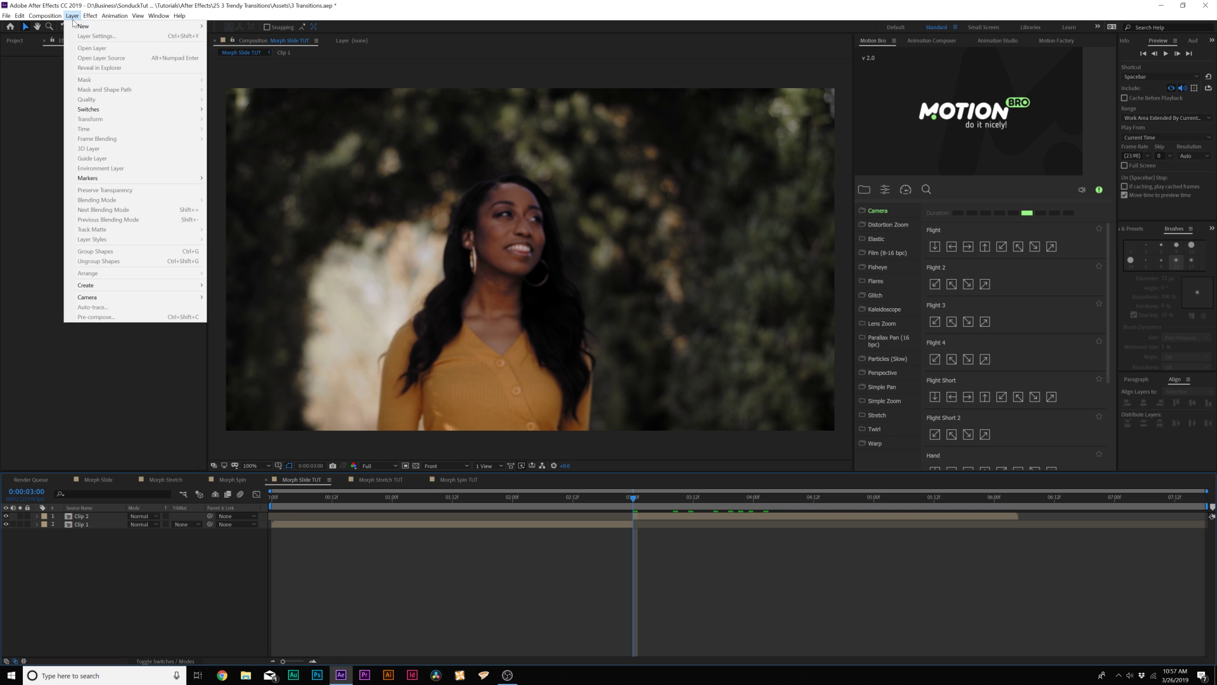
{"action": "mouse_move", "coordinate": [158, 26]}
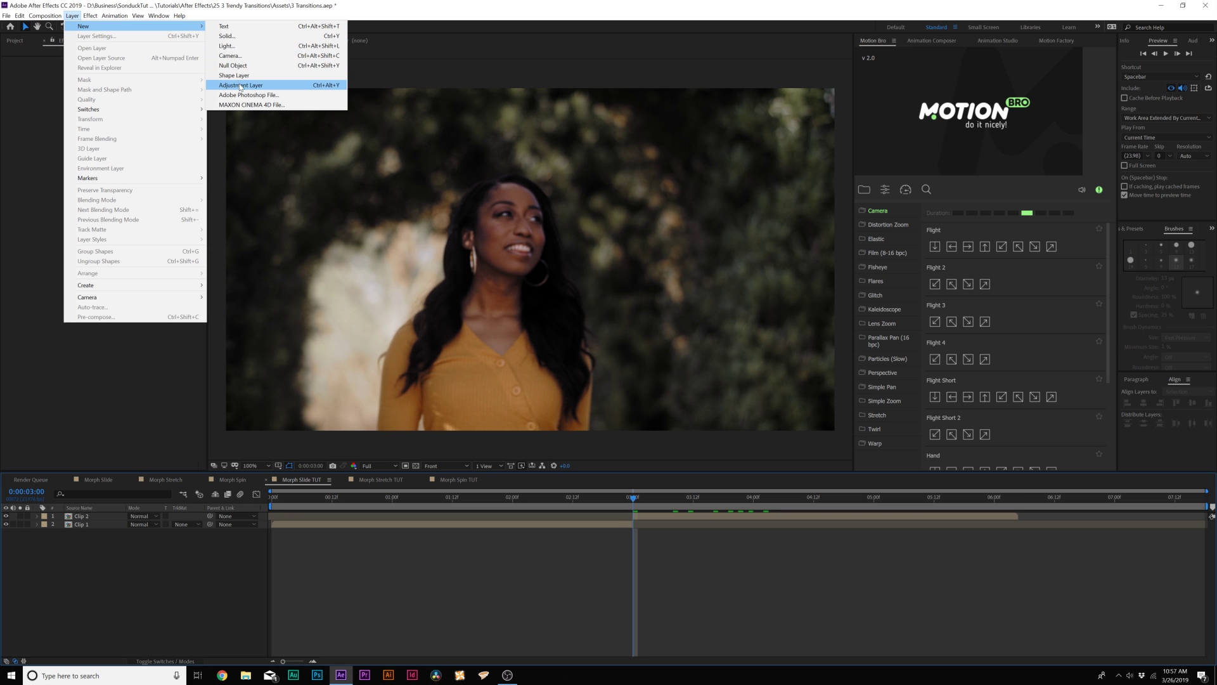
{"action": "left_click", "coordinate": [241, 85]}
Step: Apply the Stylize > Motion Tile effect to the adjustment layer
{"action": "left_click", "coordinate": [90, 16]}
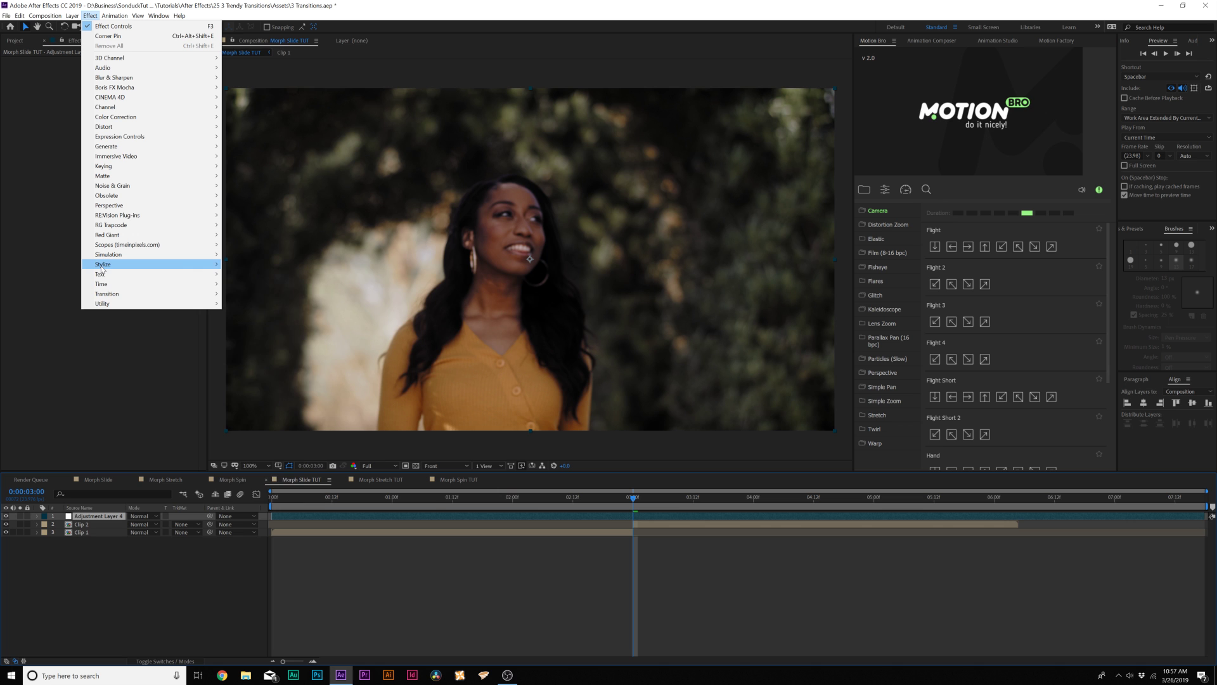
{"action": "mouse_move", "coordinate": [191, 263]}
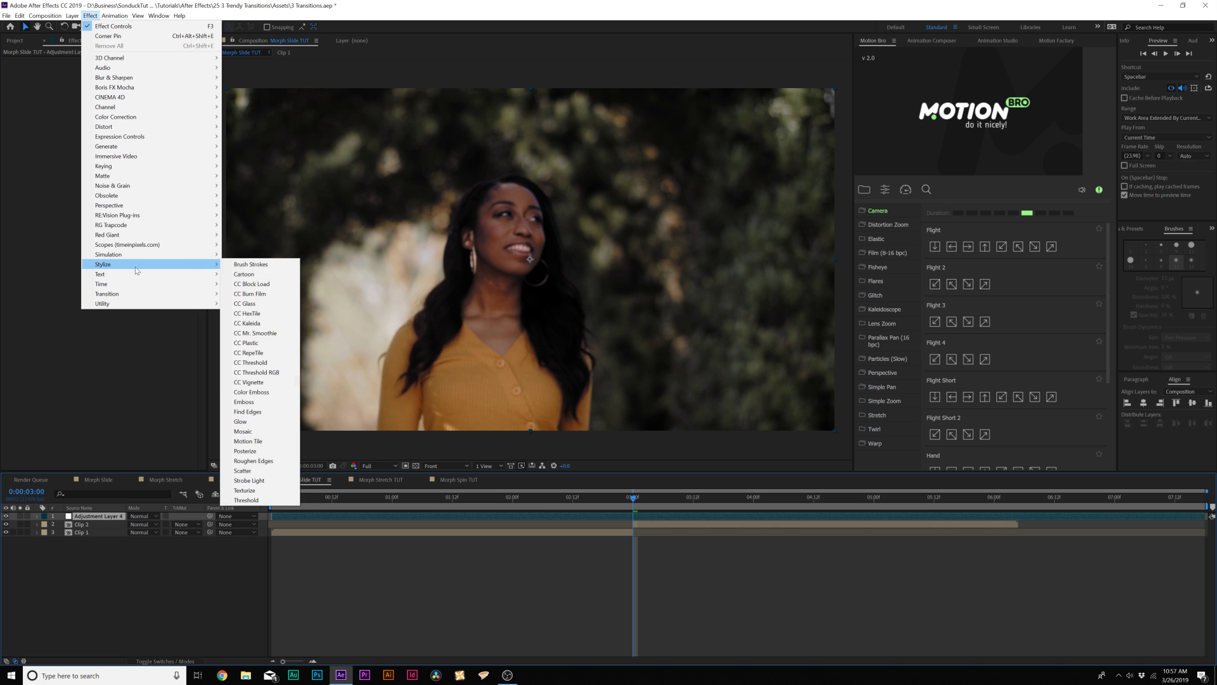
{"action": "left_click", "coordinate": [248, 441]}
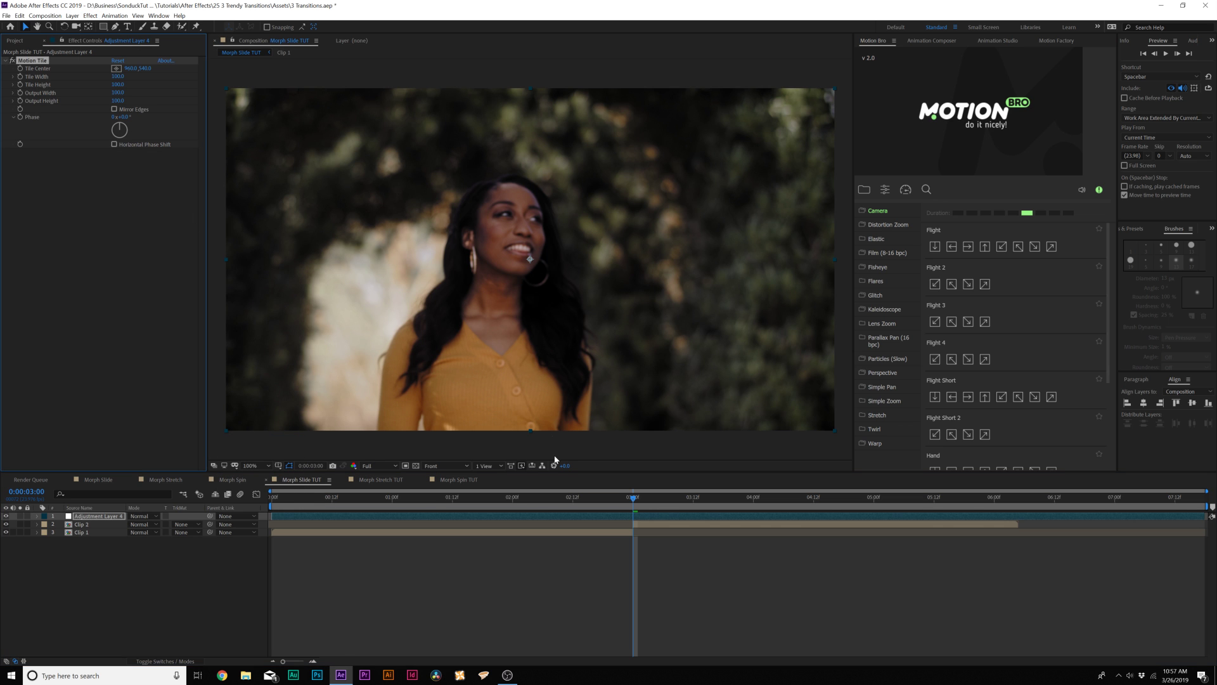
Step: Keyframe Tile Center at 2:12, then slide Tile Center Y upward by 3:07
{"action": "left_click_drag", "start_coordinate": [627, 499], "coordinate": [574, 499]}
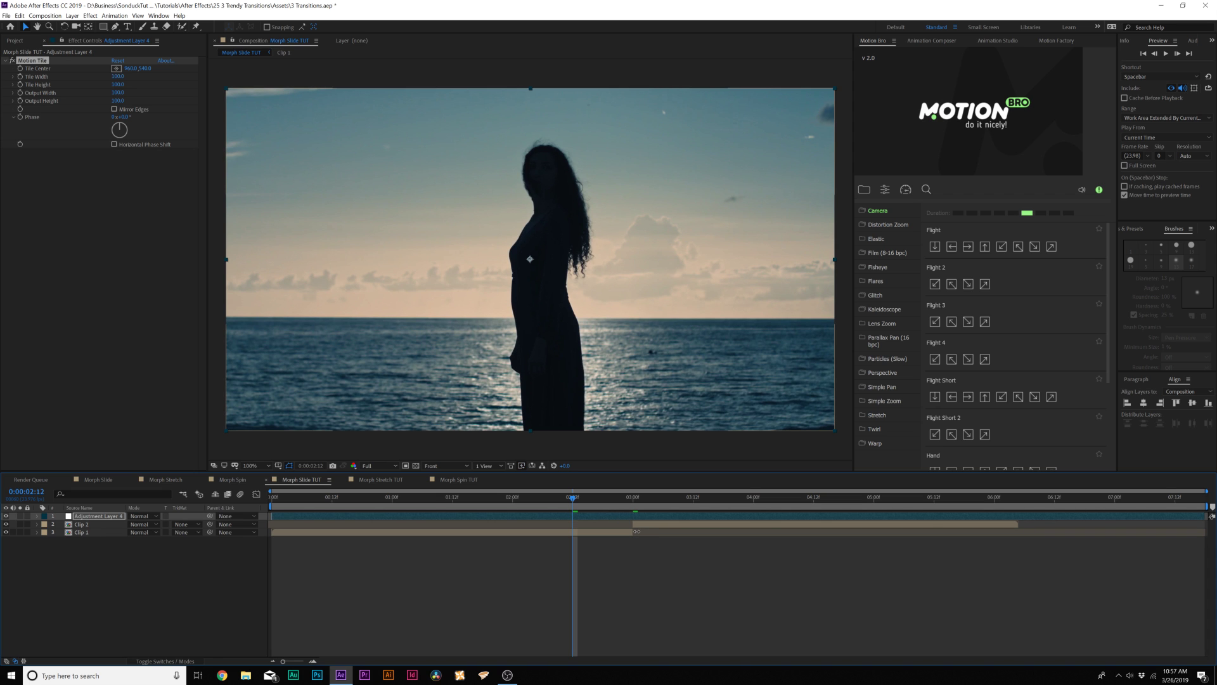
{"action": "left_click", "coordinate": [20, 68]}
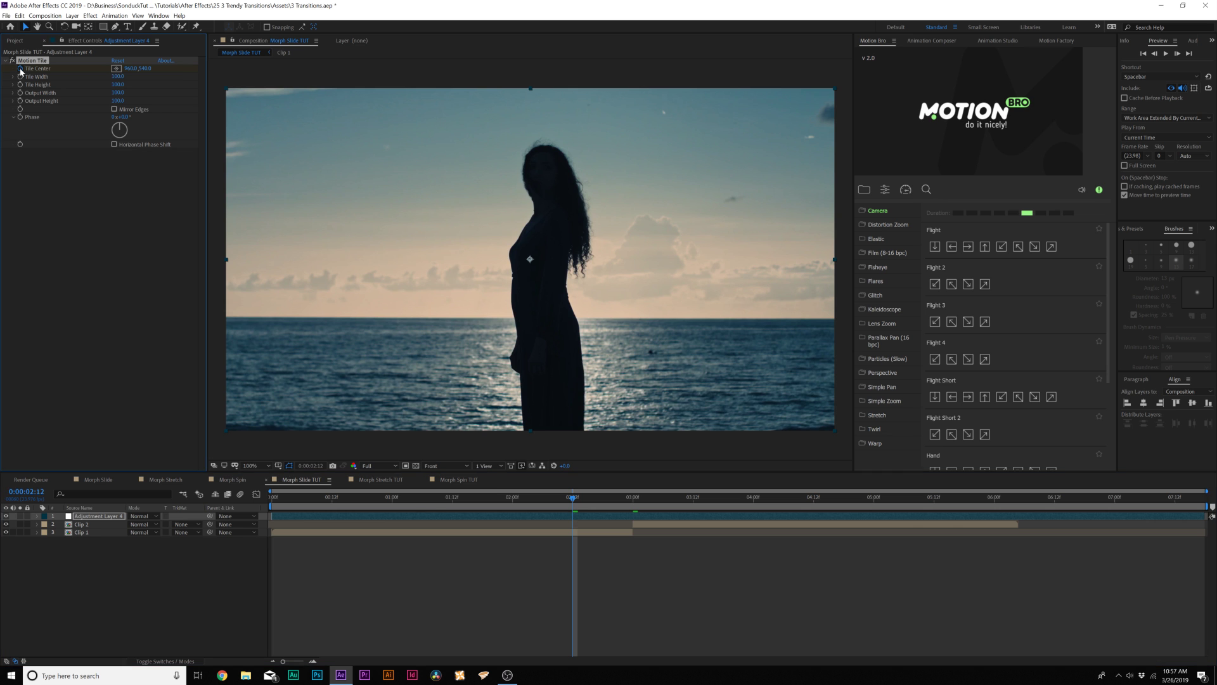
{"action": "left_click_drag", "start_coordinate": [574, 499], "coordinate": [685, 505]}
{"action": "left_click", "coordinate": [665, 525]}
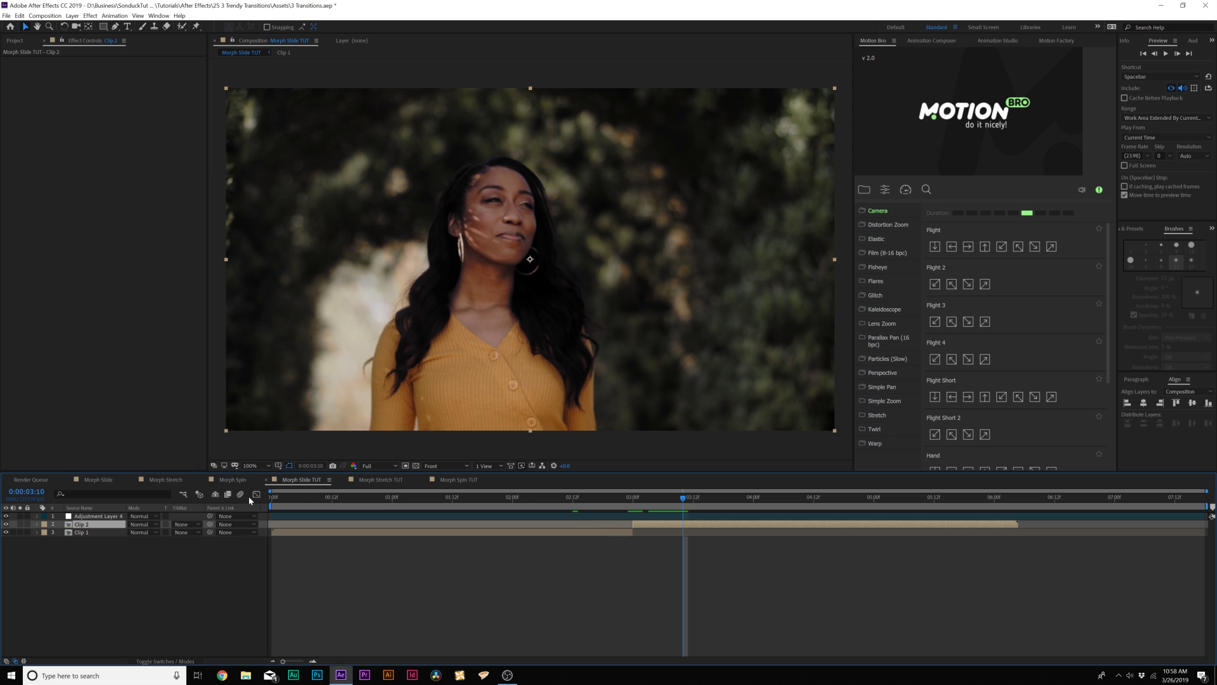
{"action": "left_click", "coordinate": [108, 515]}
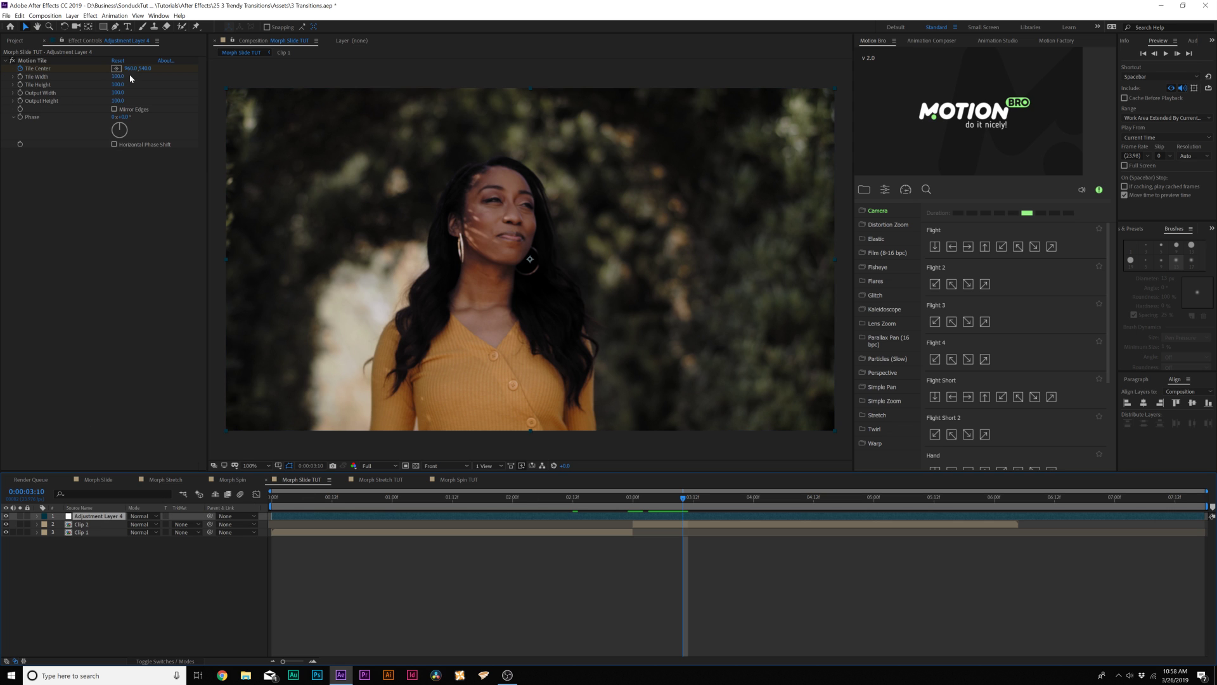
{"action": "left_click_drag", "start_coordinate": [144, 71], "coordinate": [700, 156]}
{"action": "left_click_drag", "start_coordinate": [147, 68], "coordinate": [260, 78]}
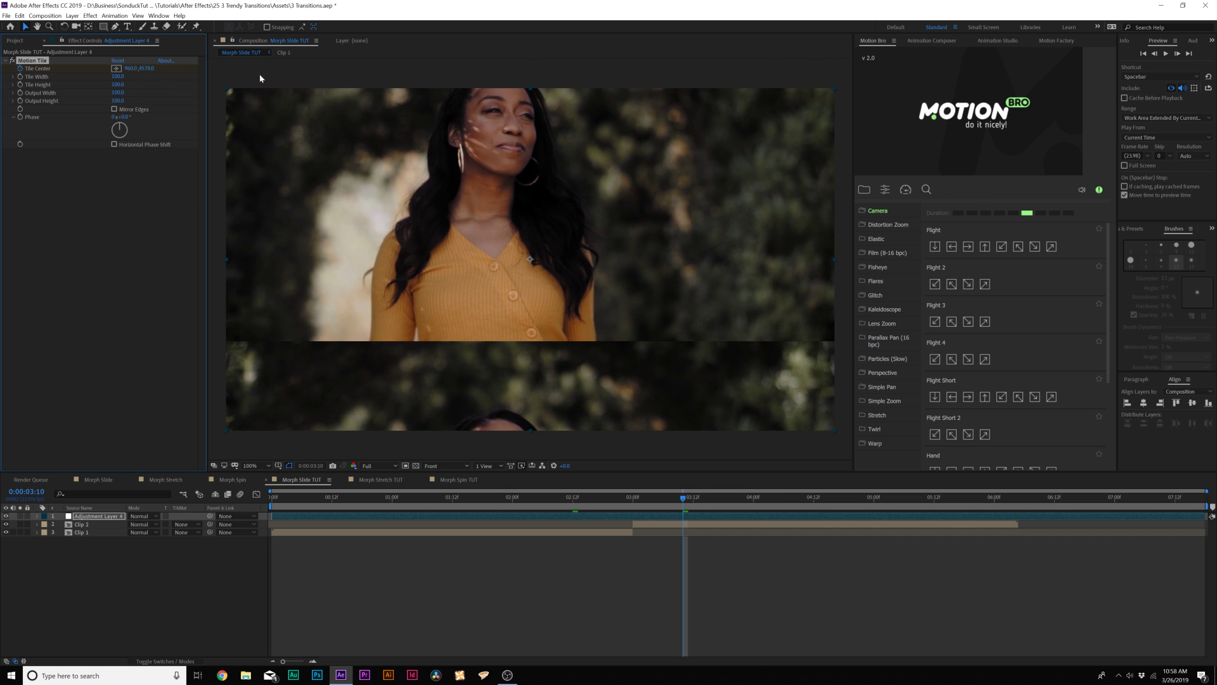
{"action": "left_click_drag", "start_coordinate": [152, 70], "coordinate": [267, 82]}
{"action": "left_click_drag", "start_coordinate": [584, 501], "coordinate": [674, 525]}
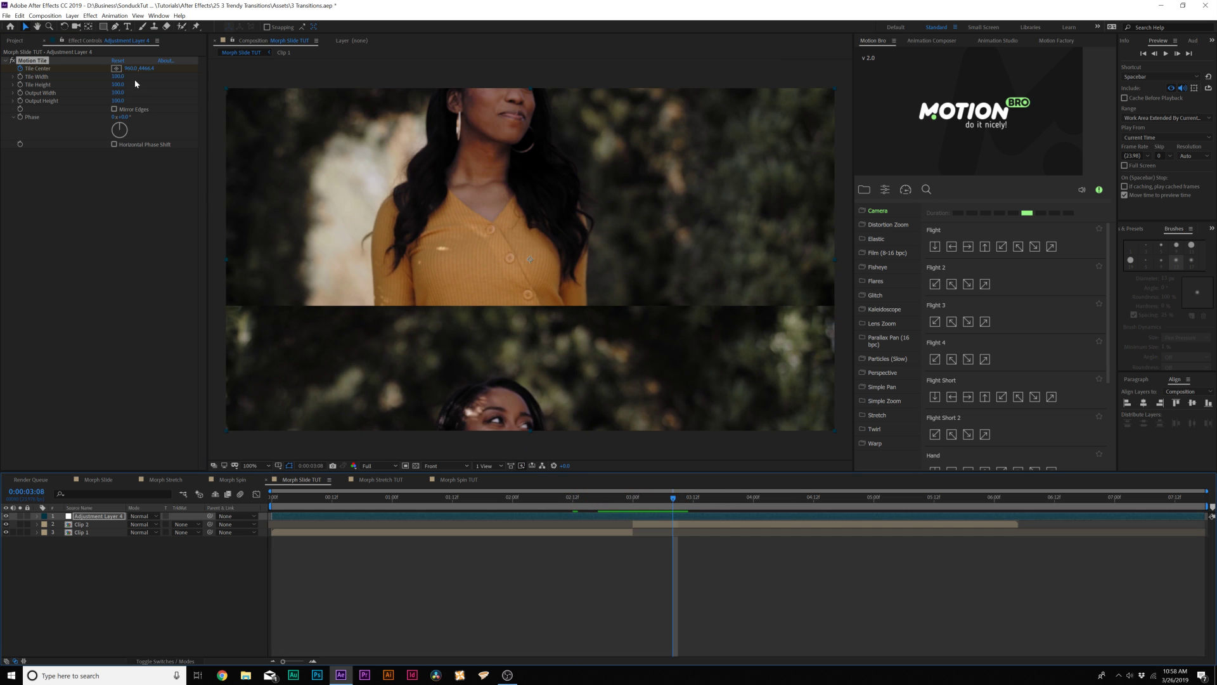
Step: Discard a horizontal tile shift and Easy Ease both Tile Center keyframes
{"action": "left_click_drag", "start_coordinate": [130, 68], "coordinate": [748, 125]}
{"action": "key", "text": "ctrl+z"}
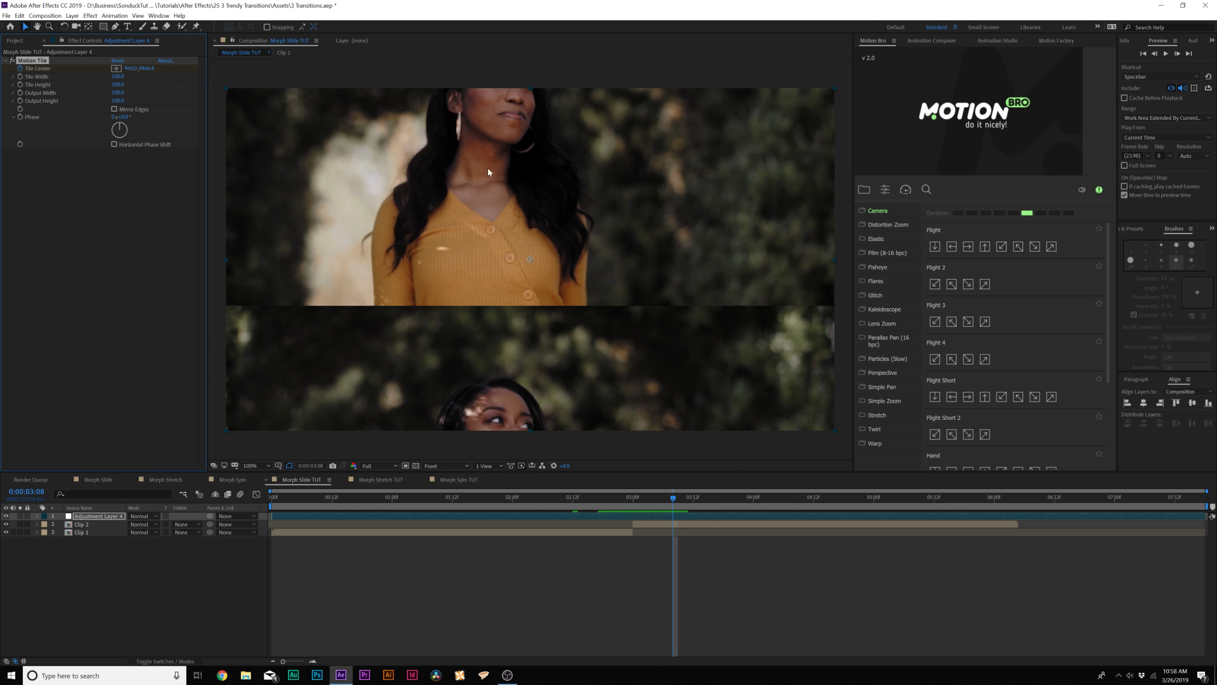
{"action": "left_click", "coordinate": [579, 499]}
{"action": "key", "text": "u"}
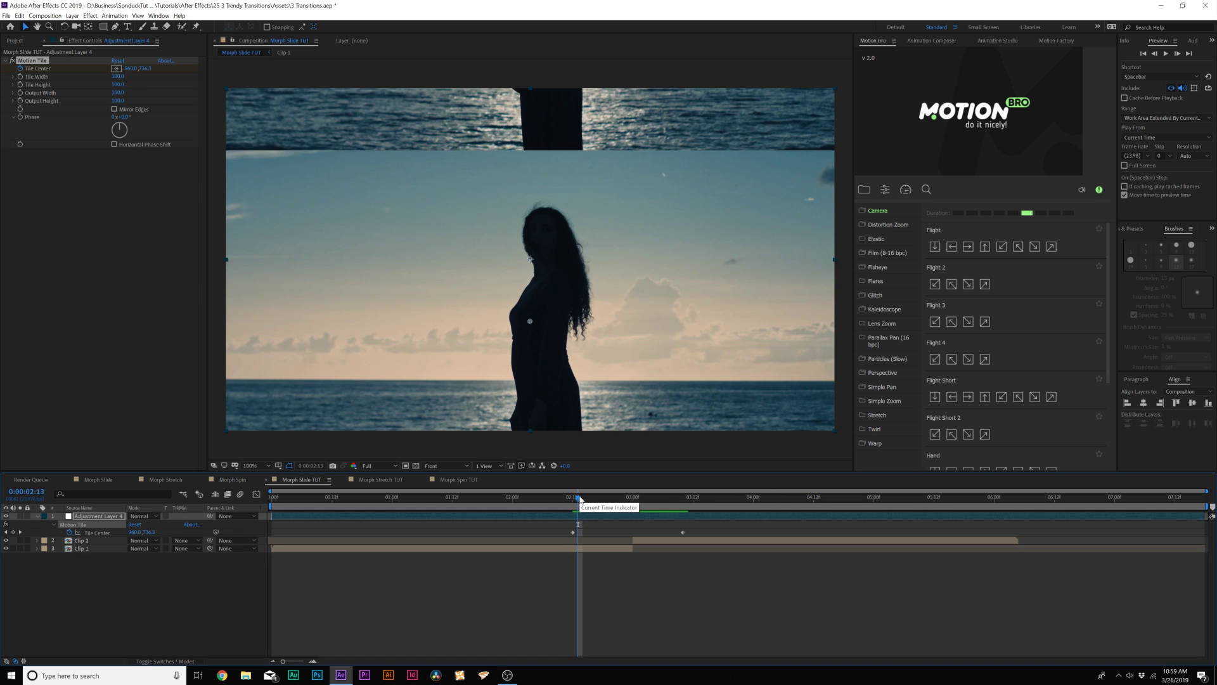
{"action": "left_click_drag", "start_coordinate": [578, 499], "coordinate": [573, 499]}
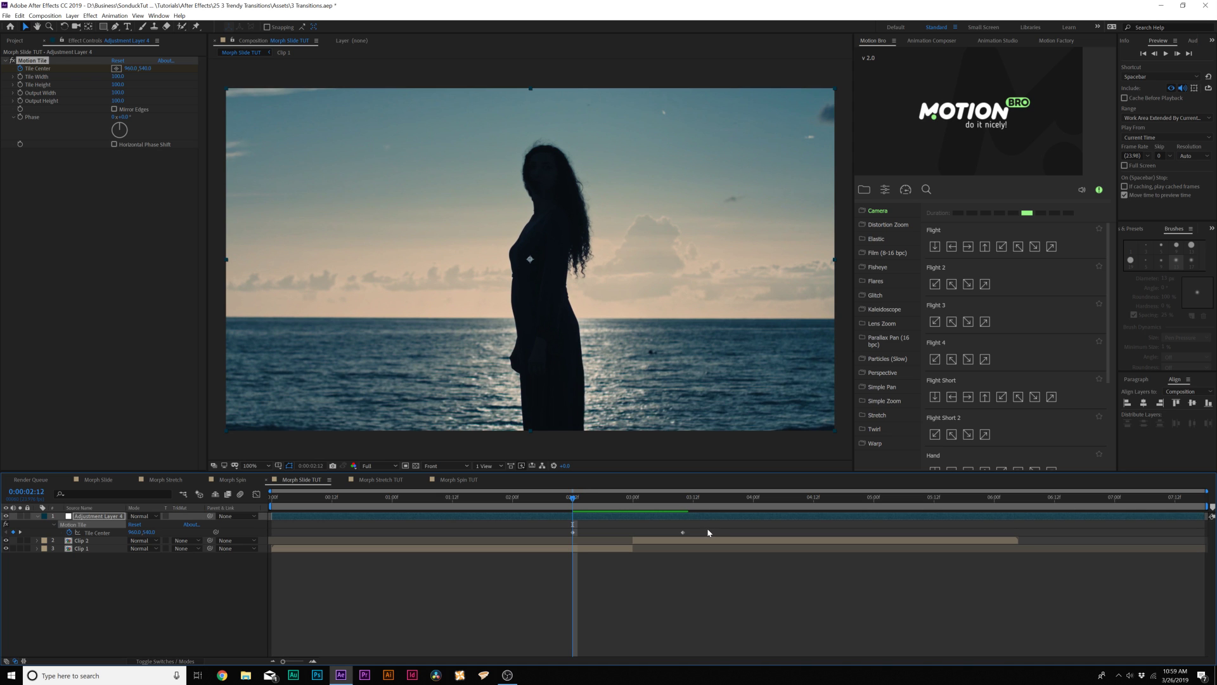
{"action": "left_click_drag", "start_coordinate": [711, 528], "coordinate": [539, 538]}
{"action": "key", "text": "F9"}
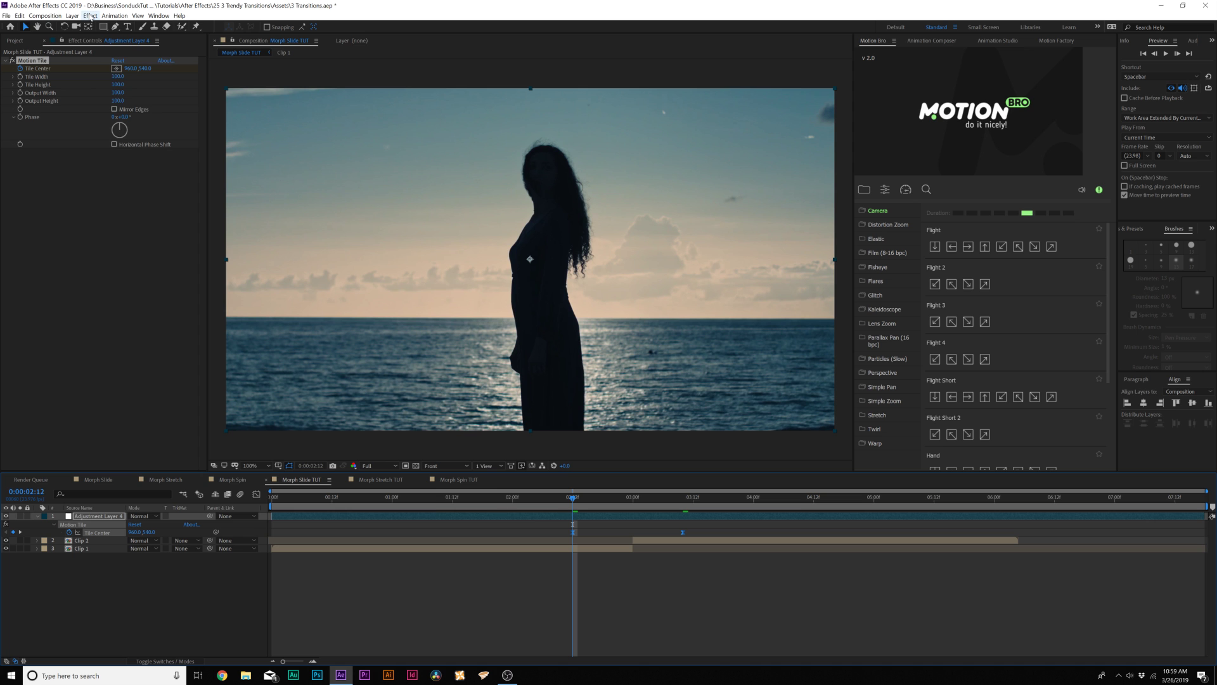
Step: Apply Optics Compensation with Field of View 69.3 and Reverse Lens Distortion enabled
{"action": "left_click", "coordinate": [90, 16]}
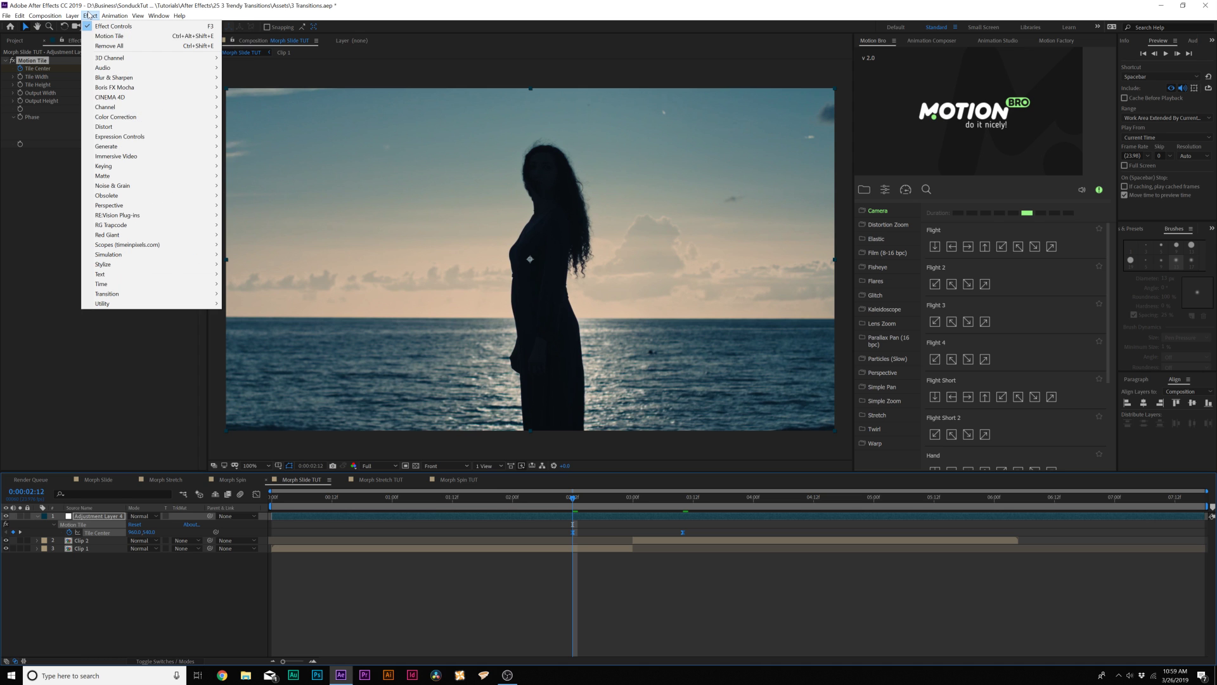
{"action": "mouse_move", "coordinate": [114, 127]}
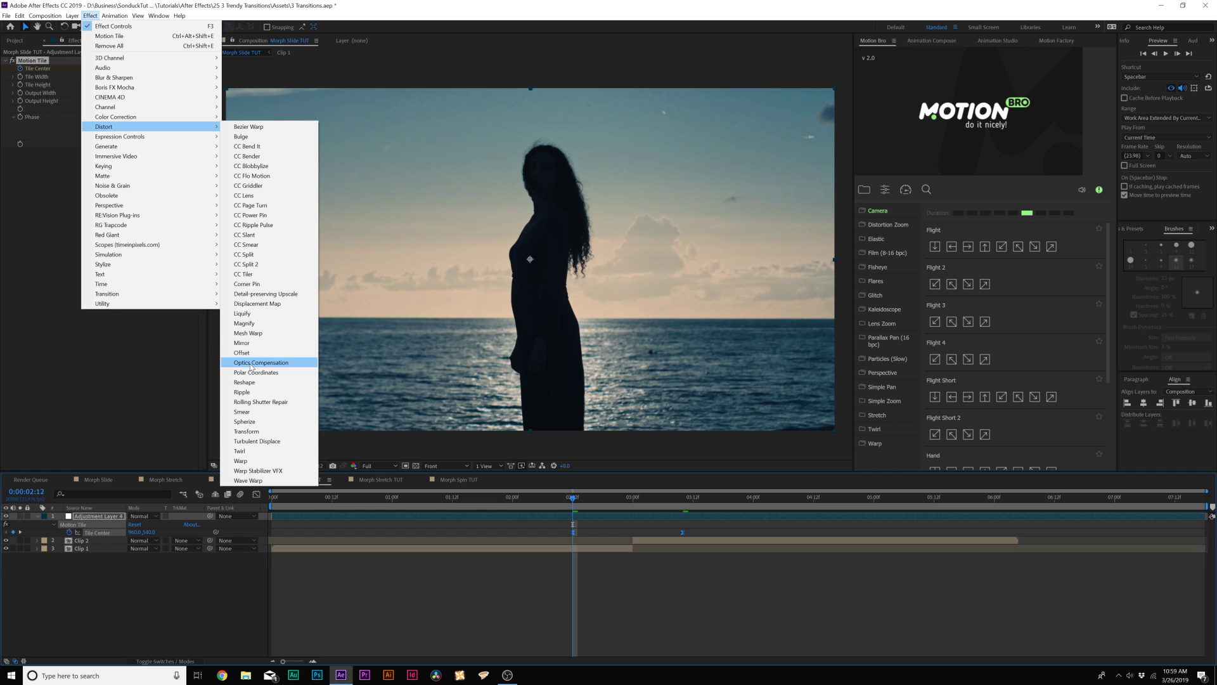
{"action": "left_click", "coordinate": [251, 362]}
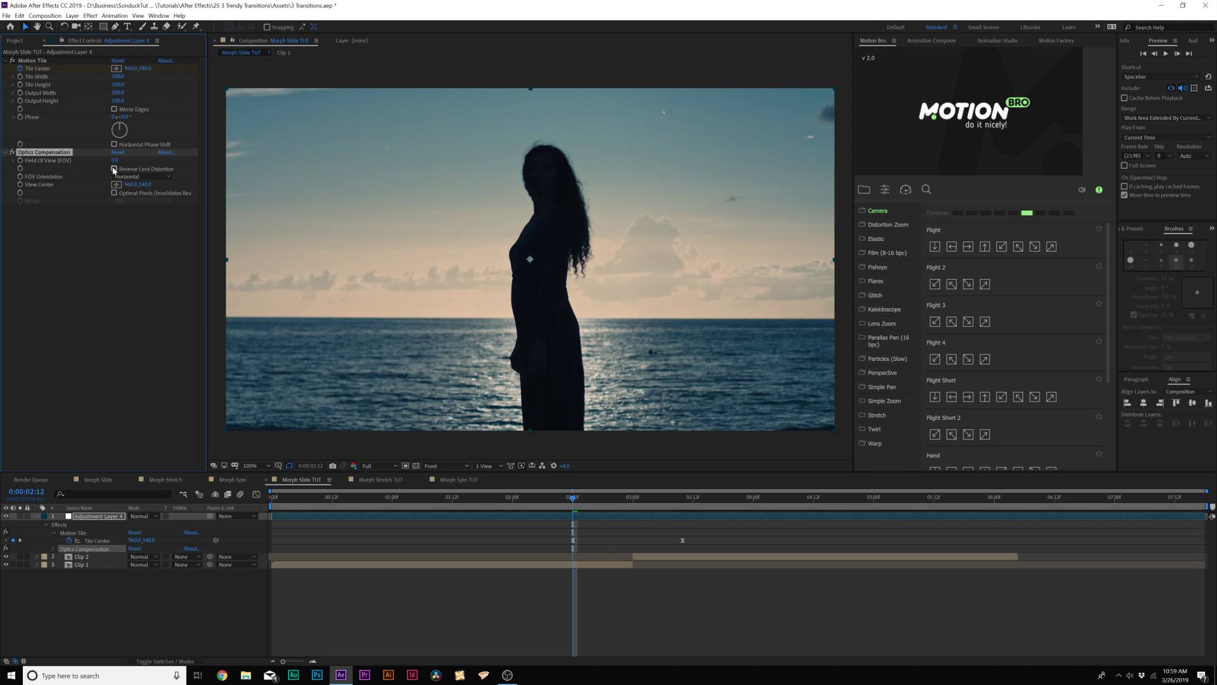
{"action": "left_click_drag", "start_coordinate": [114, 161], "coordinate": [479, 197]}
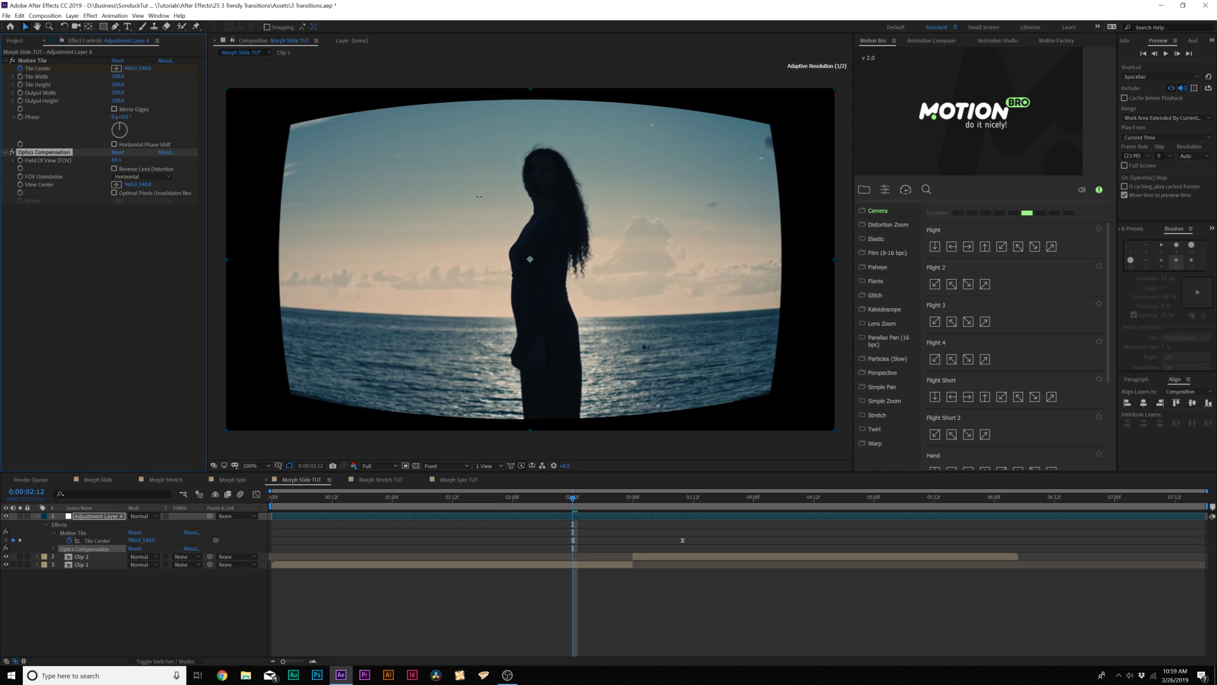
{"action": "left_click", "coordinate": [115, 169]}
Step: Raise Field of View to 92.2 and keyframe it a few frames into the slide
{"action": "left_click_drag", "start_coordinate": [115, 161], "coordinate": [214, 230]}
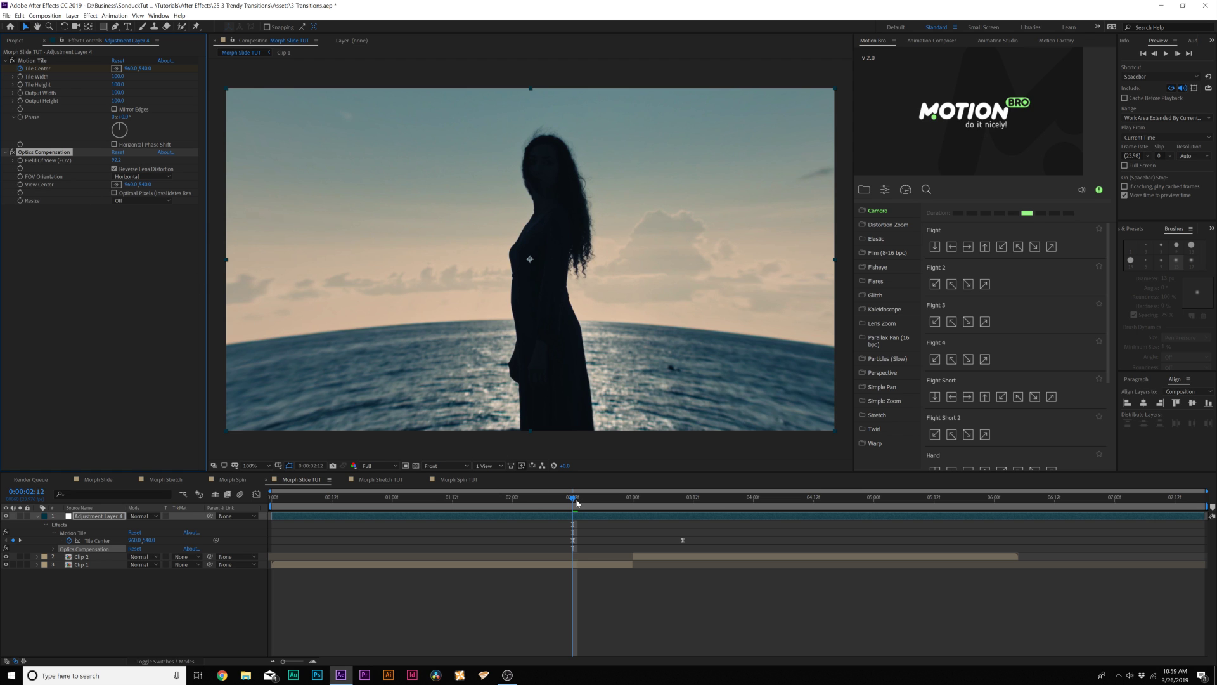
{"action": "left_click_drag", "start_coordinate": [577, 503], "coordinate": [594, 503]}
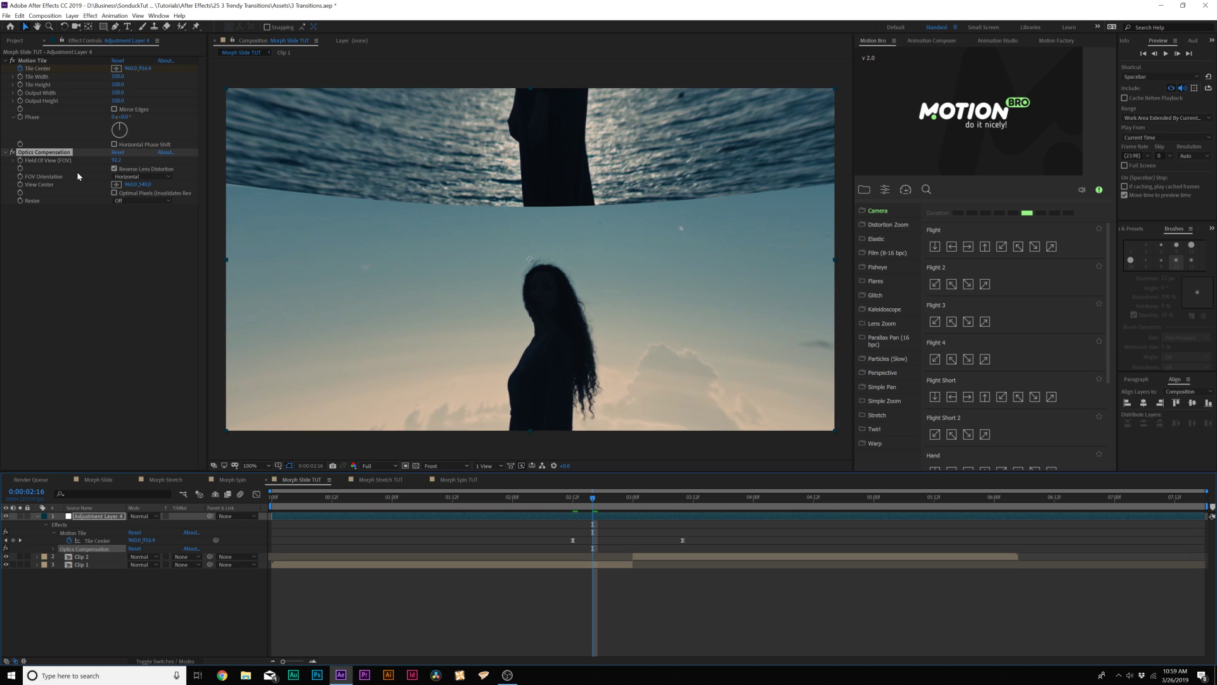
{"action": "left_click", "coordinate": [21, 162]}
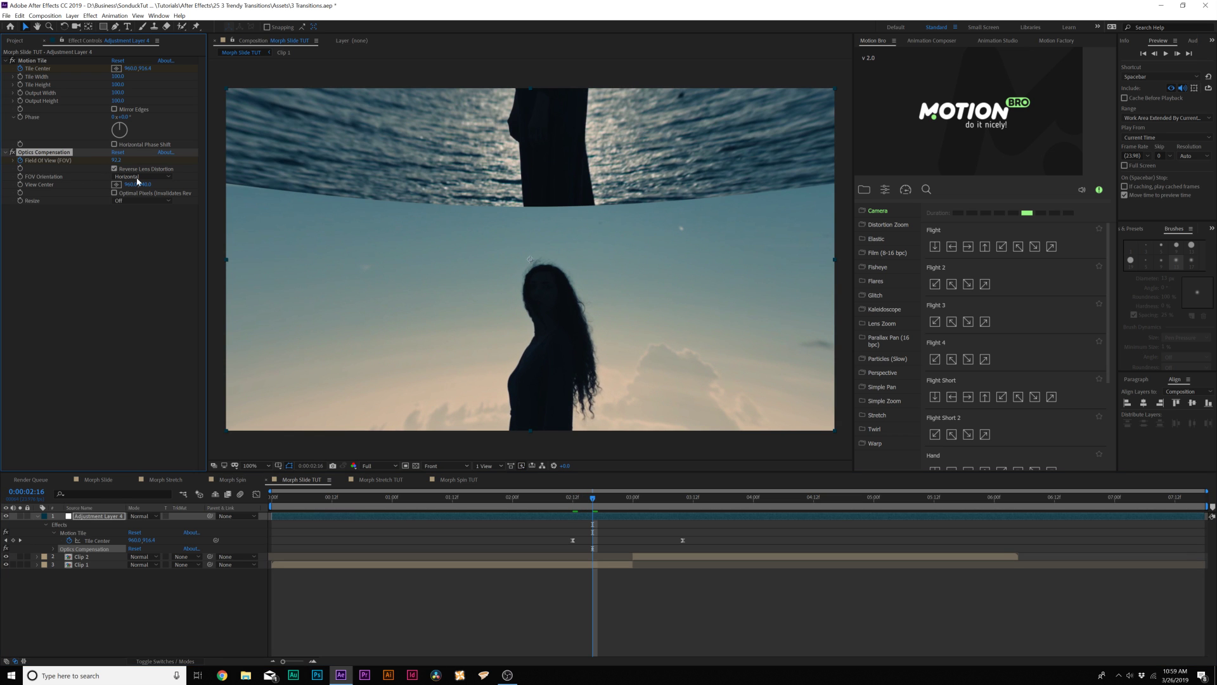
{"action": "left_click", "coordinate": [656, 499]}
{"action": "key", "text": "j"}
{"action": "key", "text": "u"}
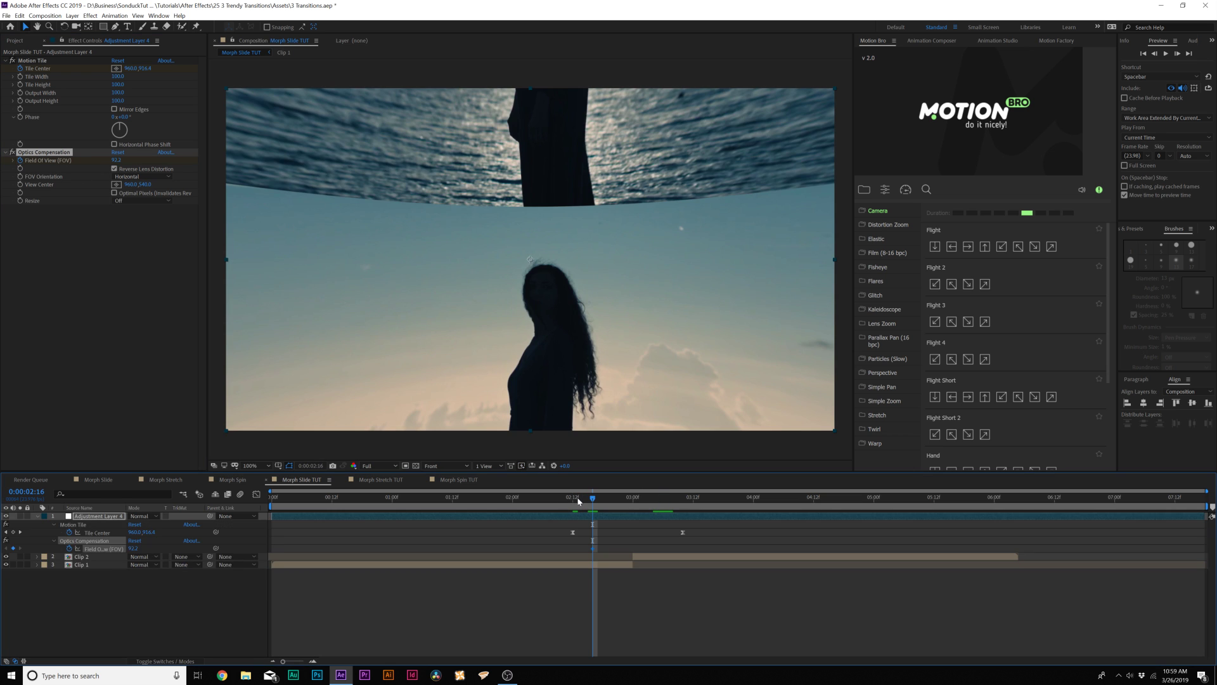
{"action": "key", "text": "space"}
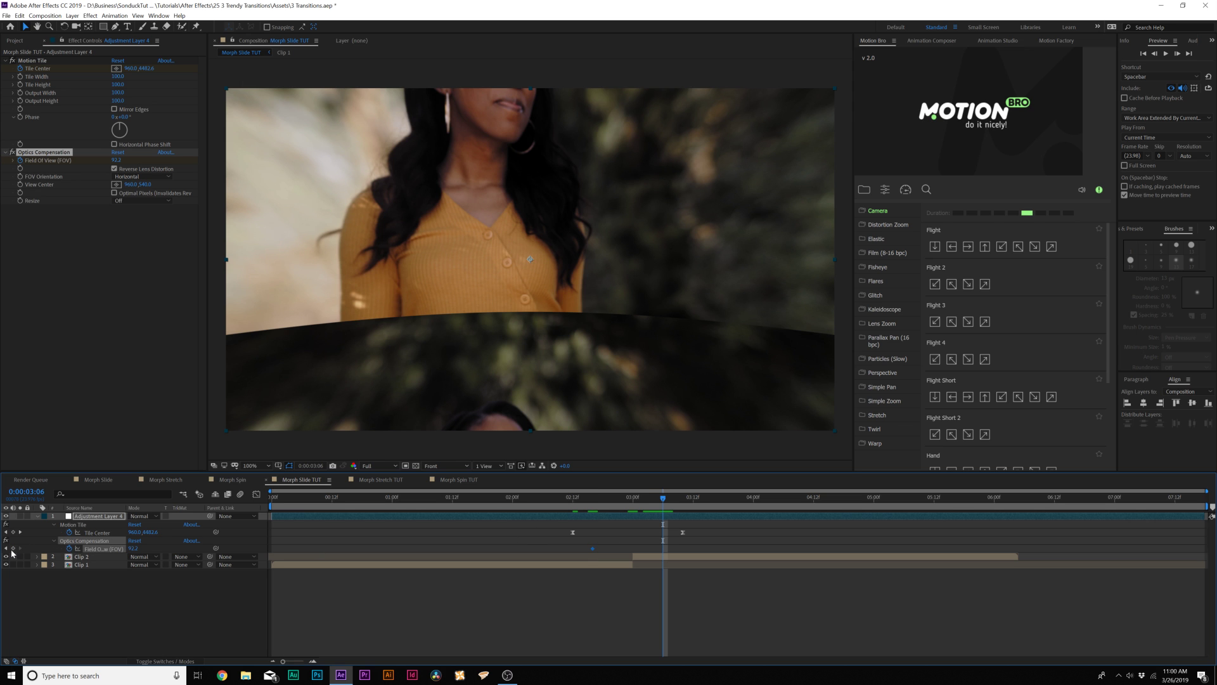
Step: Zero Field of View at 3:09, Easy Ease all four keyframes, and preview the transition
{"action": "left_click_drag", "start_coordinate": [673, 503], "coordinate": [682, 501]}
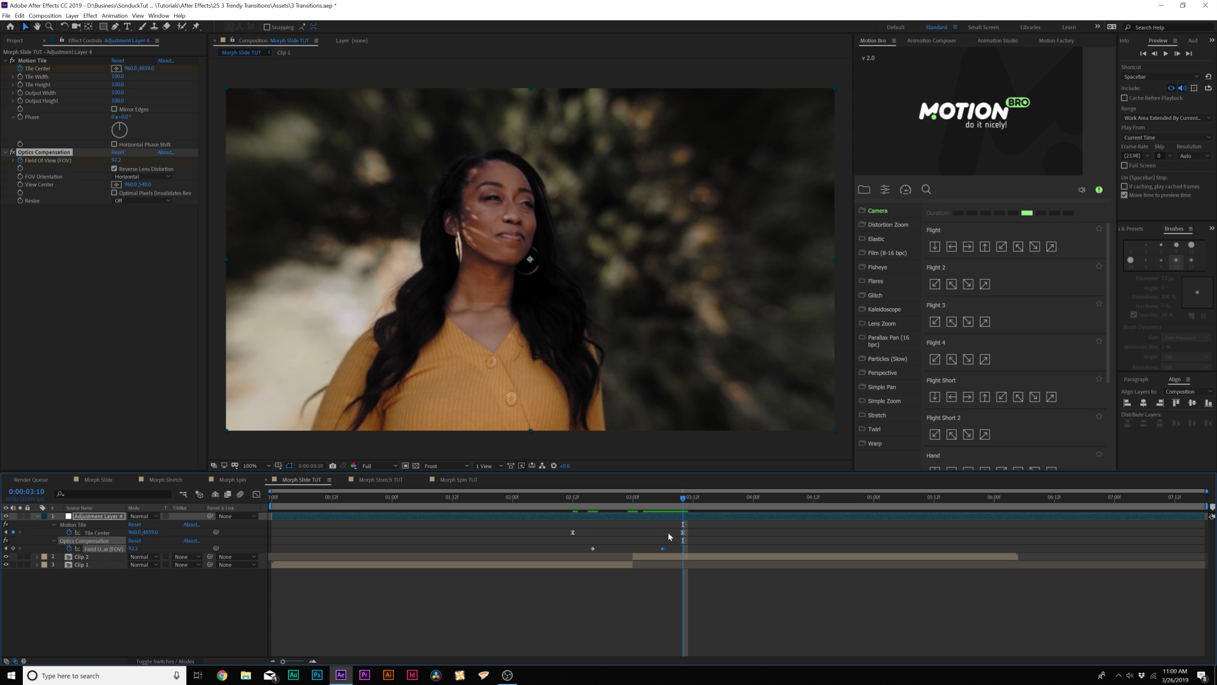
{"action": "left_click", "coordinate": [116, 153]}
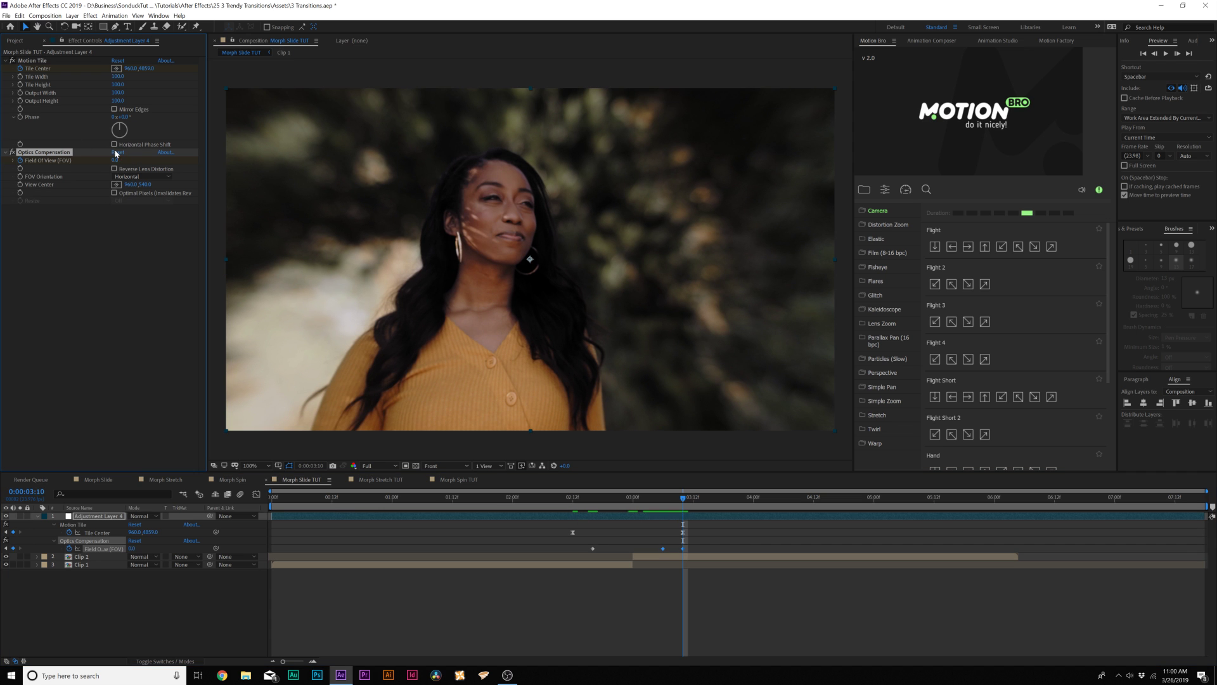
{"action": "left_click", "coordinate": [570, 497]}
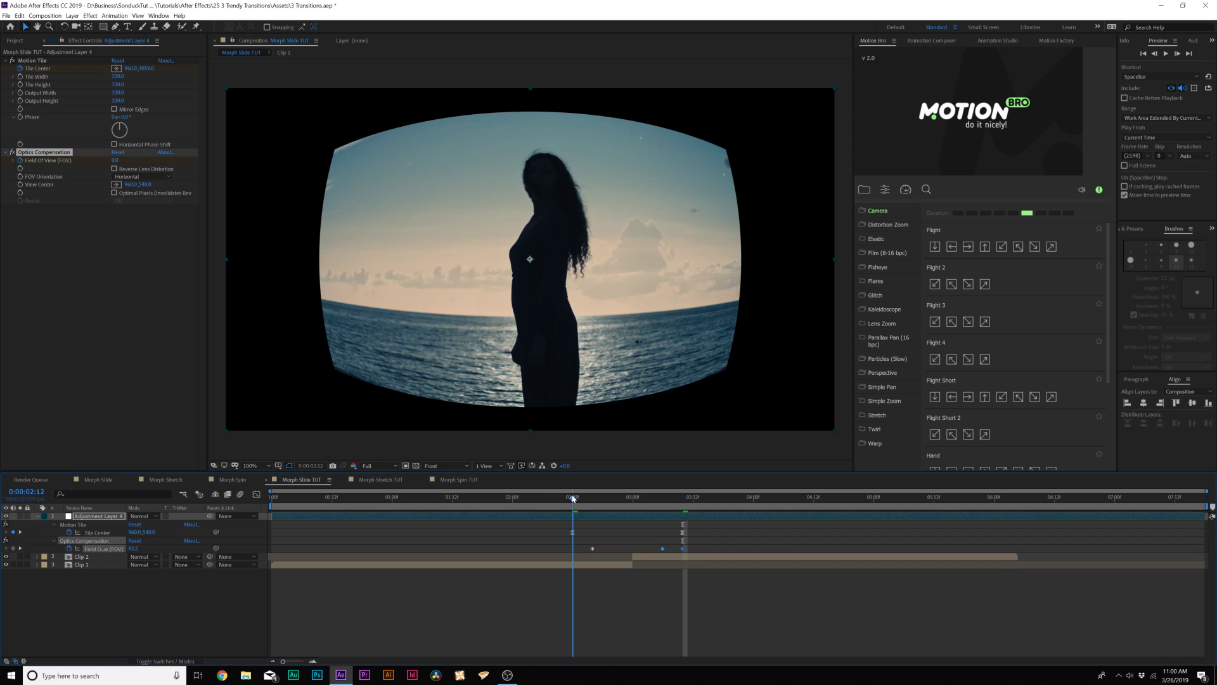
{"action": "left_click", "coordinate": [117, 153]}
{"action": "left_click_drag", "start_coordinate": [710, 543], "coordinate": [566, 549]}
{"action": "key", "text": "F9"}
{"action": "key", "text": "space"}
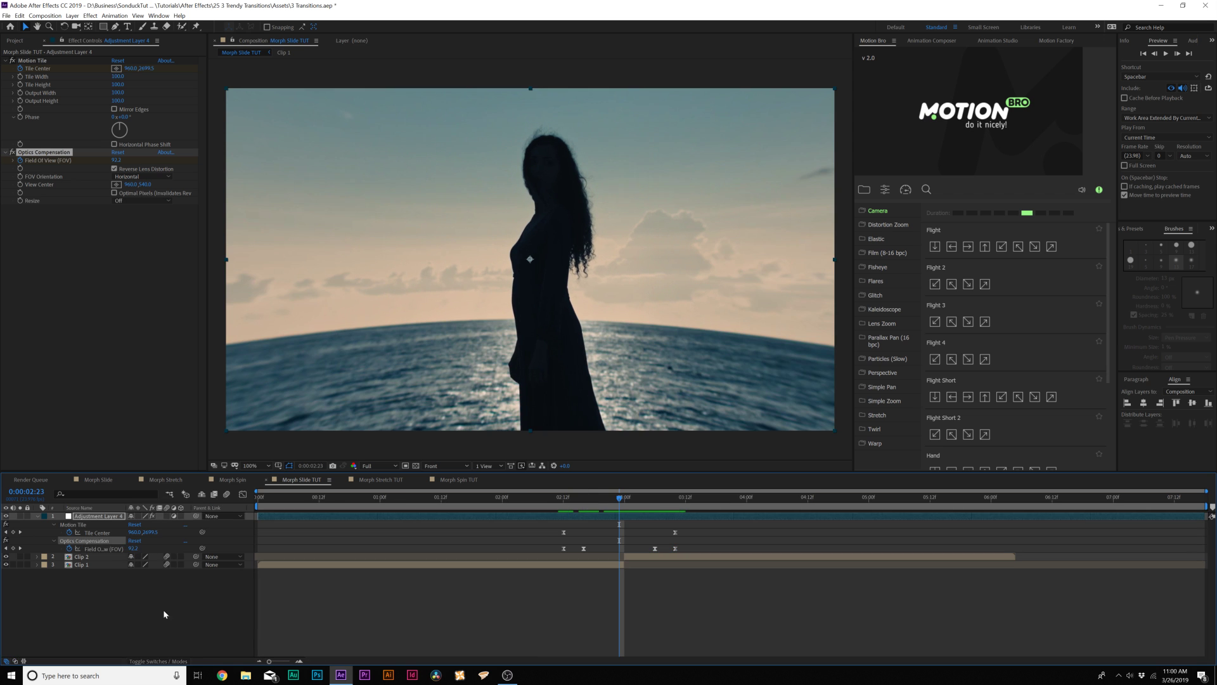
{"action": "left_click", "coordinate": [163, 610]}
{"action": "left_click", "coordinate": [157, 662]}
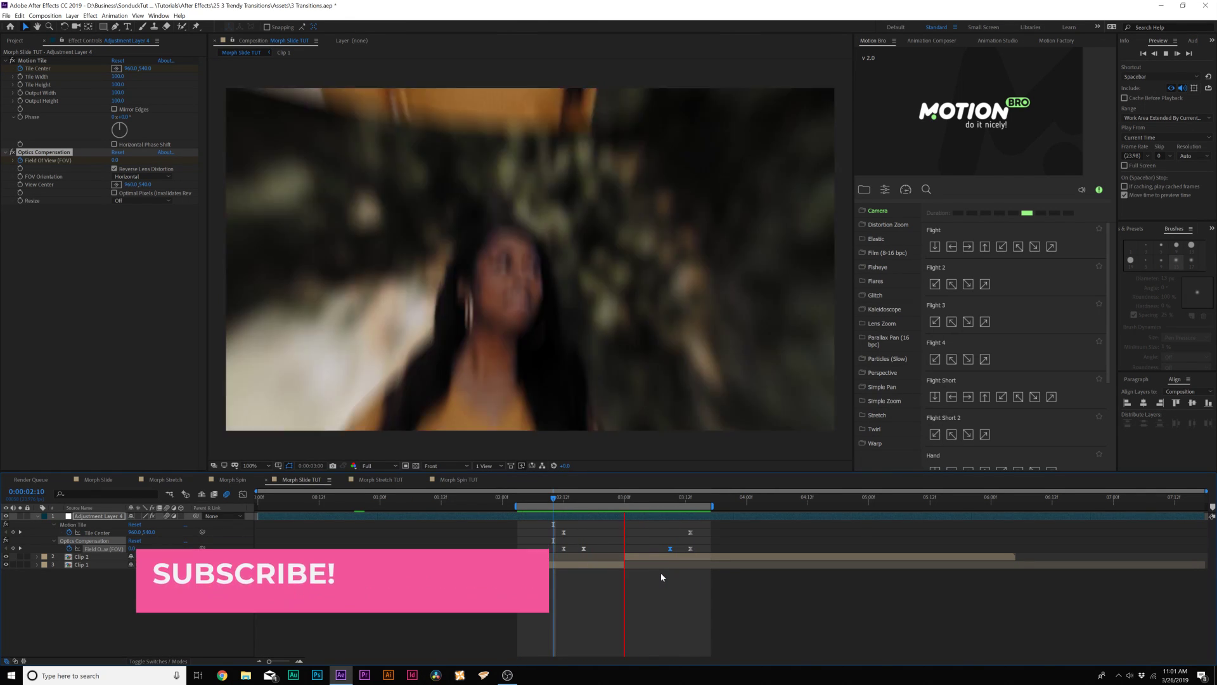
{"action": "key", "text": "space"}
Step: Open the Morph Stretch TUT composition ten frames into the transition
{"action": "left_click", "coordinate": [412, 480]}
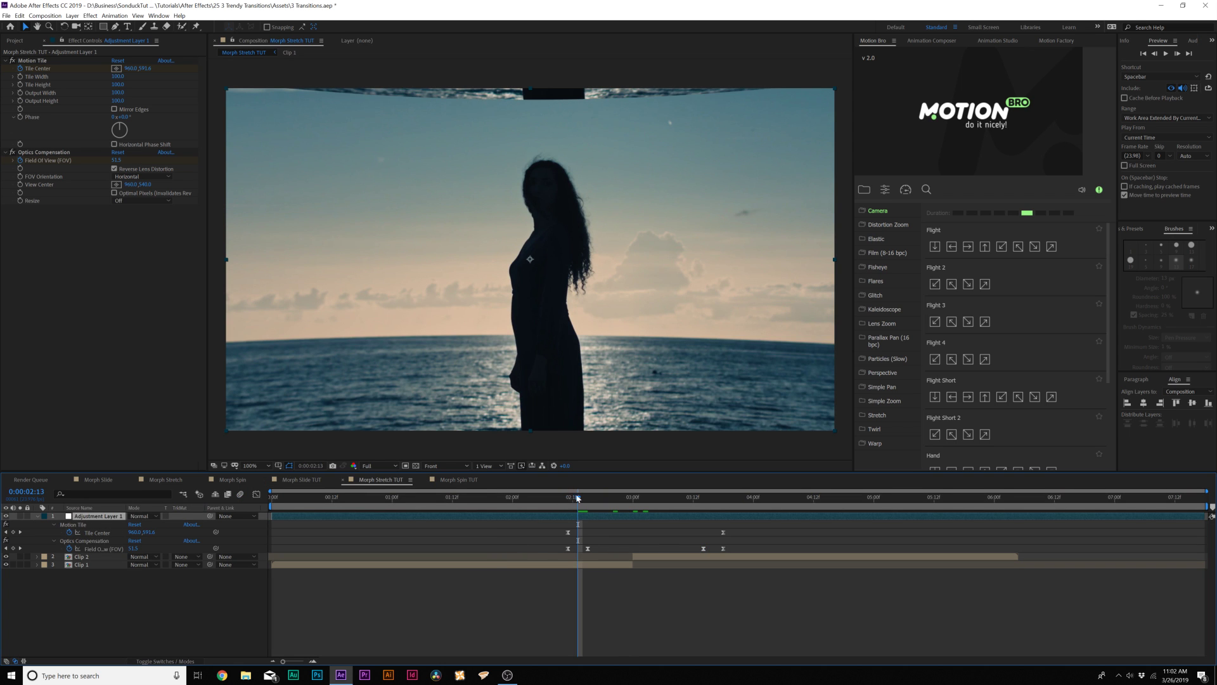
{"action": "key", "text": "shift+Page_Down"}
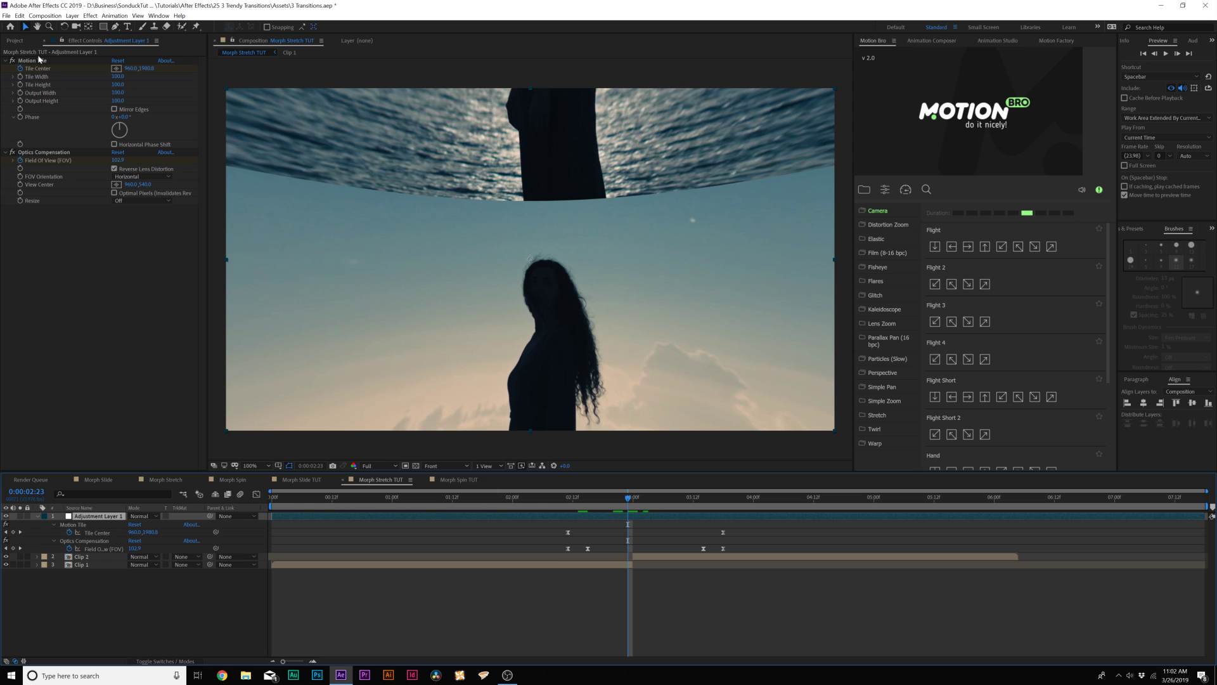
{"action": "left_click", "coordinate": [39, 60]}
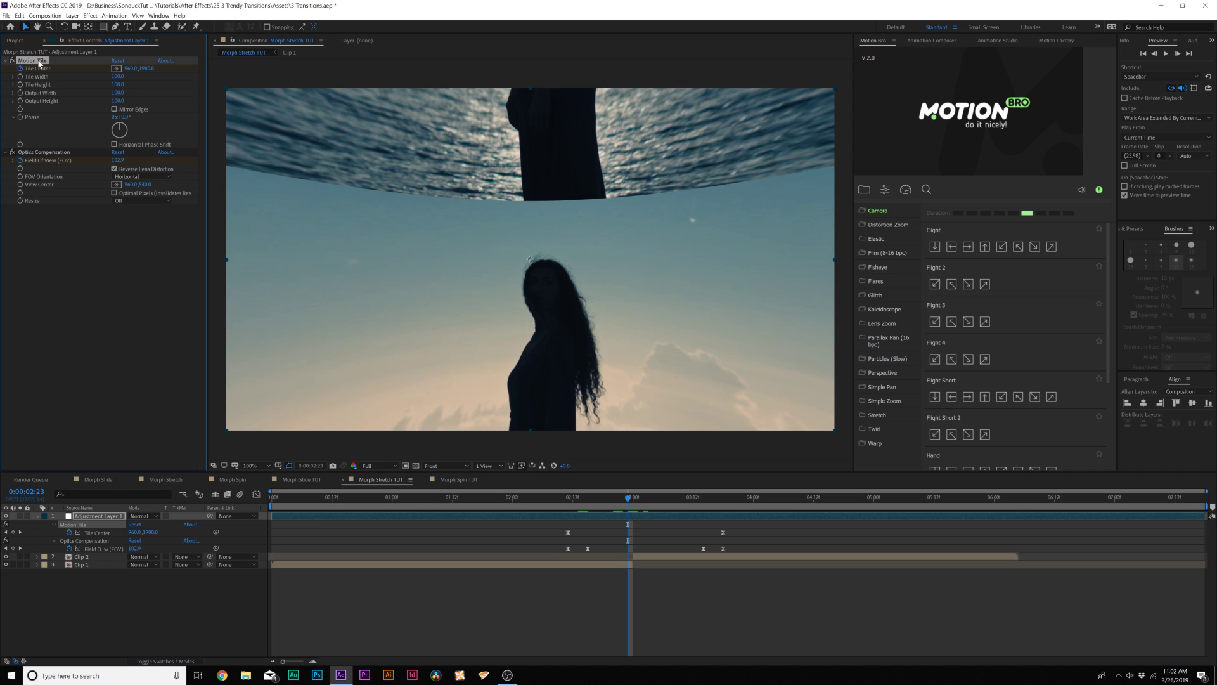
{"action": "left_click", "coordinate": [45, 152]}
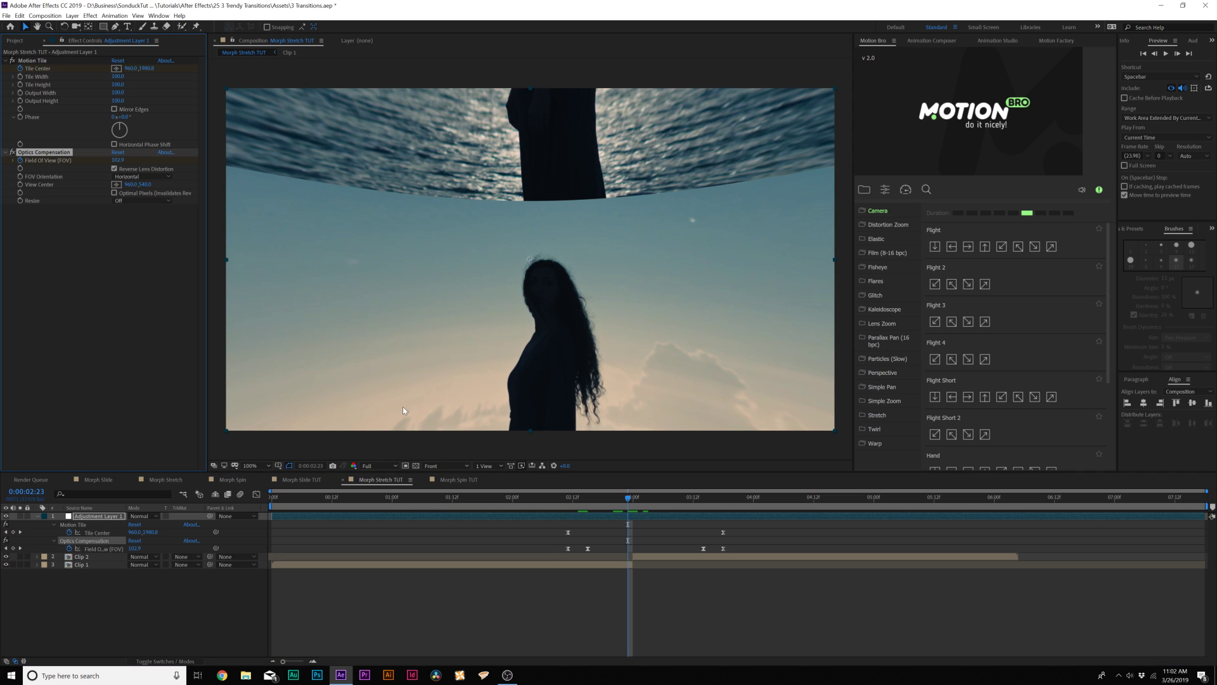
{"action": "left_click", "coordinate": [492, 420]}
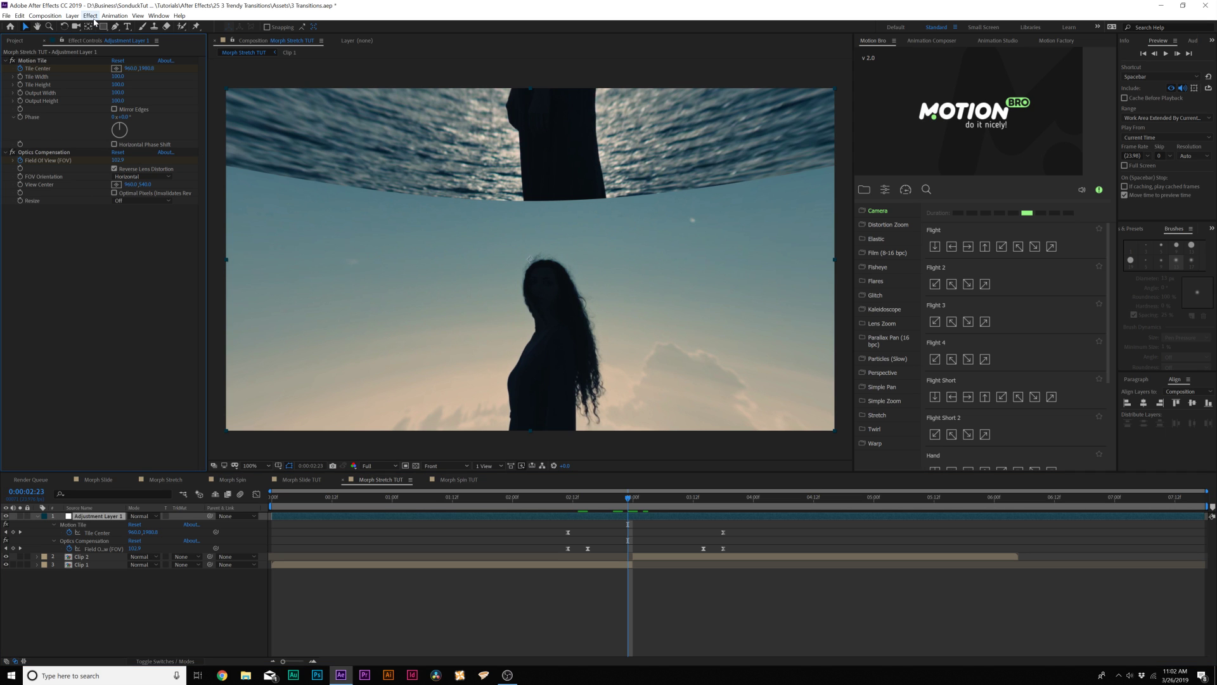
Step: Add a non-uniform Transform effect: width 522, height stretched, then 324 at 2:14
{"action": "left_click", "coordinate": [91, 16]}
{"action": "mouse_move", "coordinate": [180, 128]}
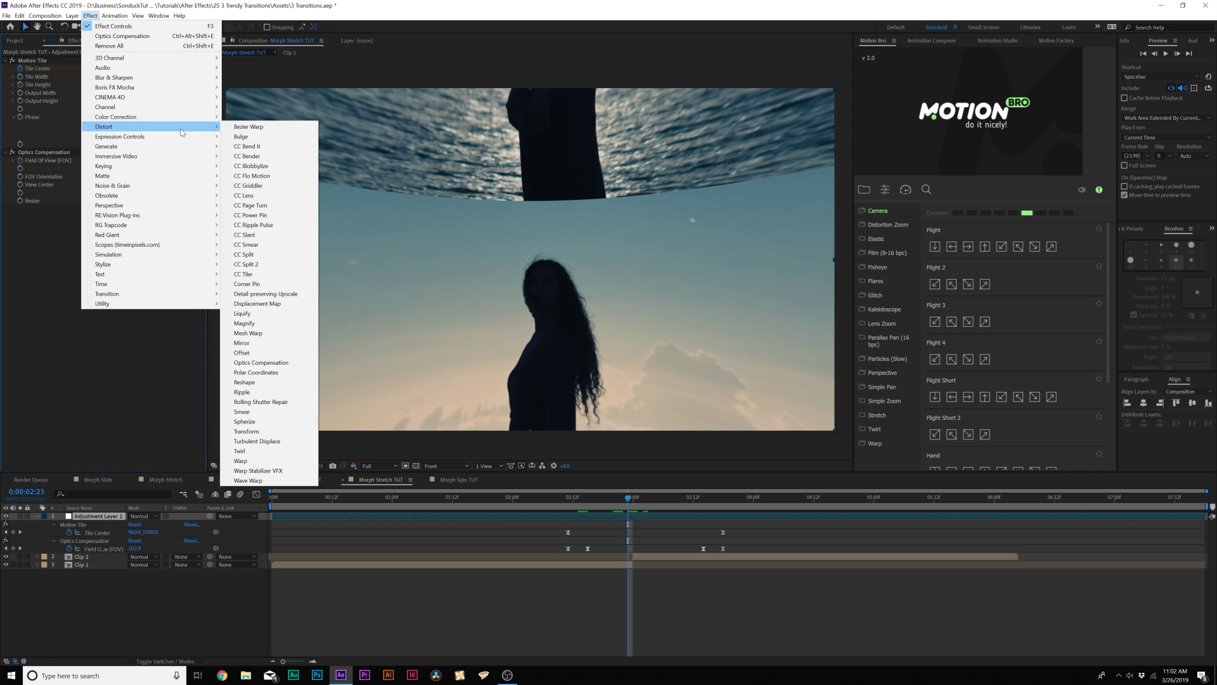
{"action": "left_click", "coordinate": [269, 432]}
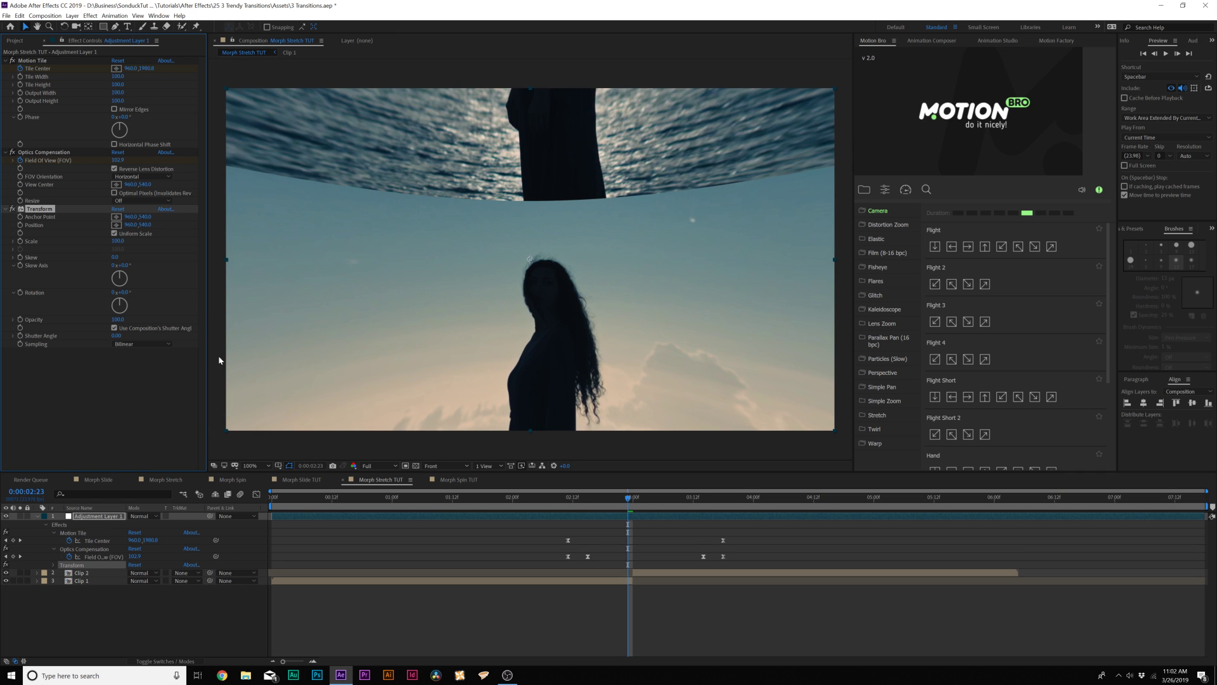
{"action": "left_click", "coordinate": [114, 234]}
{"action": "left_click_drag", "start_coordinate": [116, 249], "coordinate": [321, 257]}
{"action": "left_click_drag", "start_coordinate": [120, 241], "coordinate": [360, 248]}
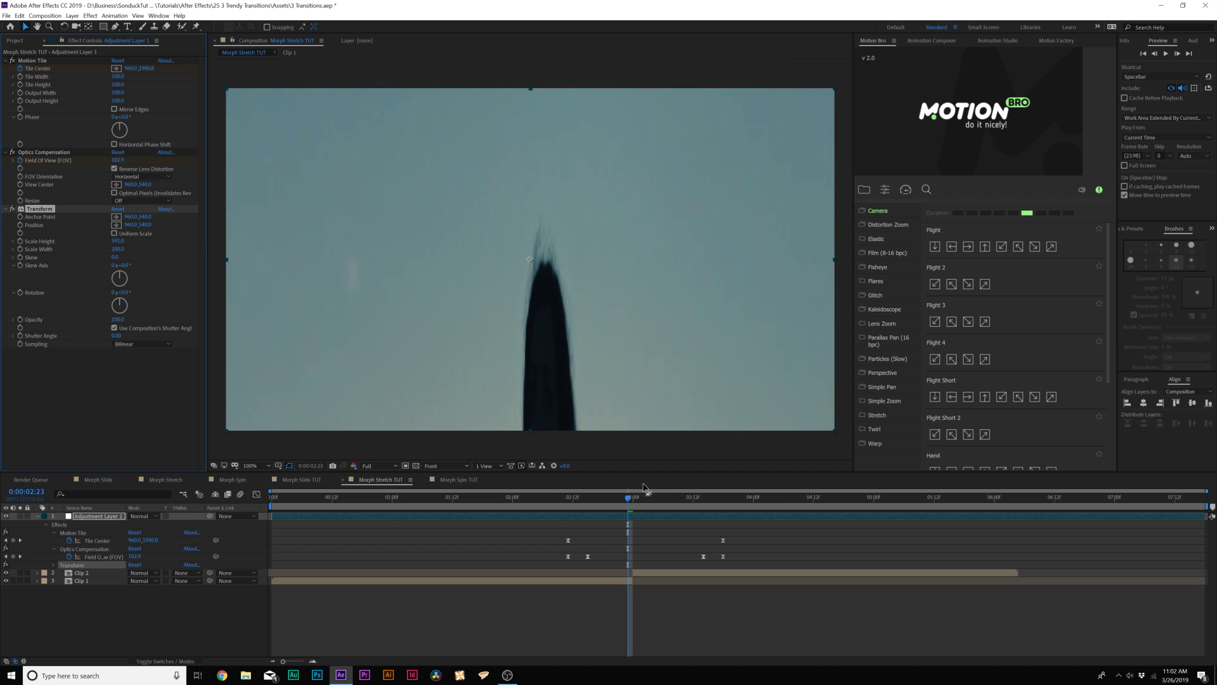
{"action": "left_click_drag", "start_coordinate": [647, 499], "coordinate": [568, 502]}
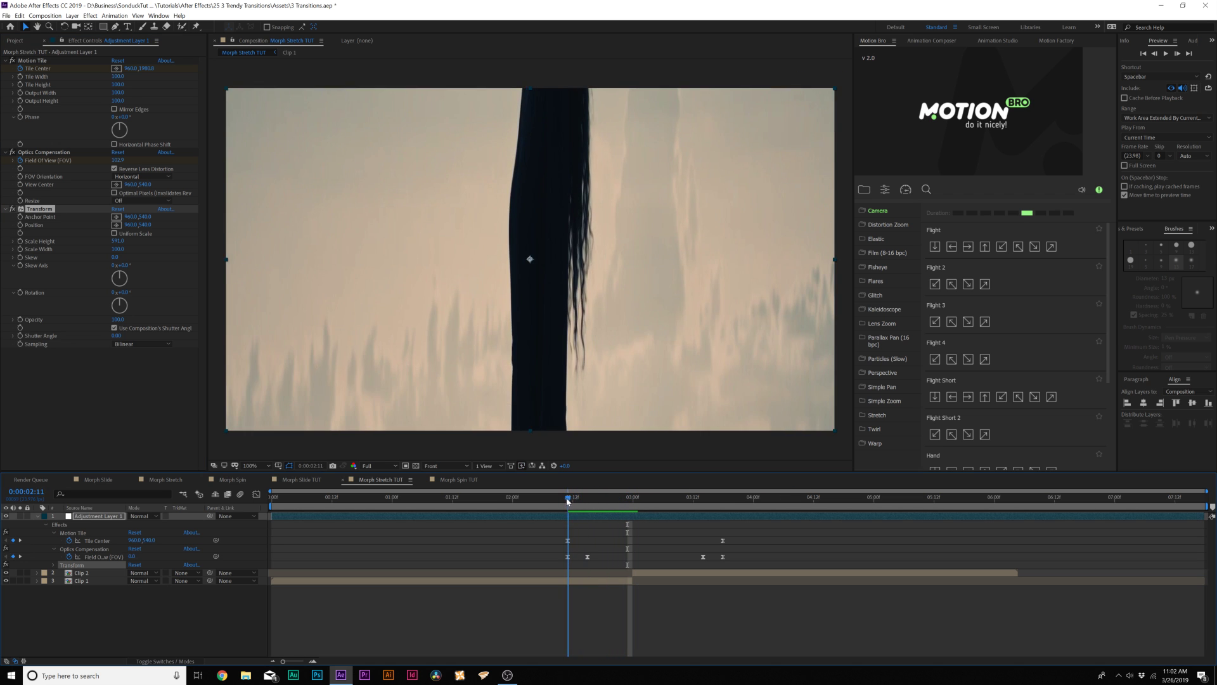
{"action": "left_click_drag", "start_coordinate": [568, 501], "coordinate": [583, 501]}
{"action": "left_click_drag", "start_coordinate": [116, 246], "coordinate": [110, 249]}
Step: Keyframe Scale Height, returning it to 100 at 2:14 and at 3:16
{"action": "key", "text": "Page_Down"}
{"action": "key", "text": "Page_Down"}
{"action": "key", "text": "Page_Down"}
{"action": "key", "text": "Page_Down"}
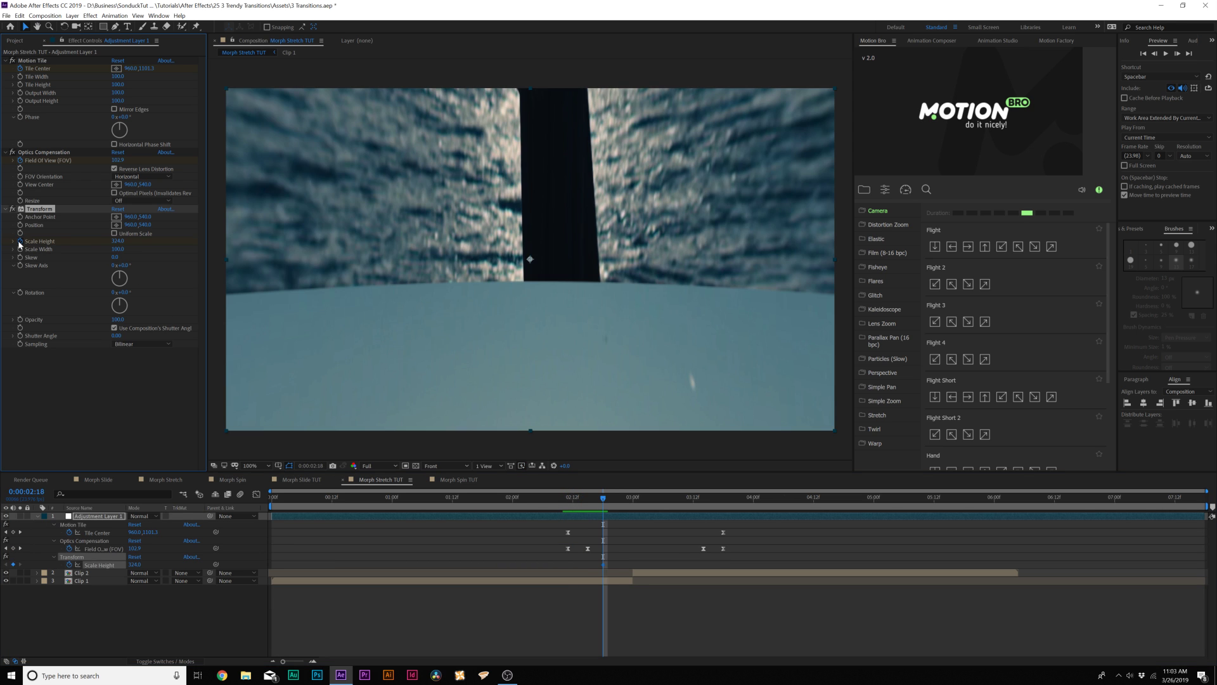
{"action": "left_click", "coordinate": [21, 242]}
{"action": "mouse_move", "coordinate": [603, 500]}
{"action": "left_mouse_down"}
{"action": "mouse_move", "coordinate": [568, 501]}
{"action": "mouse_move", "coordinate": [582, 501]}
{"action": "left_mouse_up"}
{"action": "left_click", "coordinate": [118, 241]}
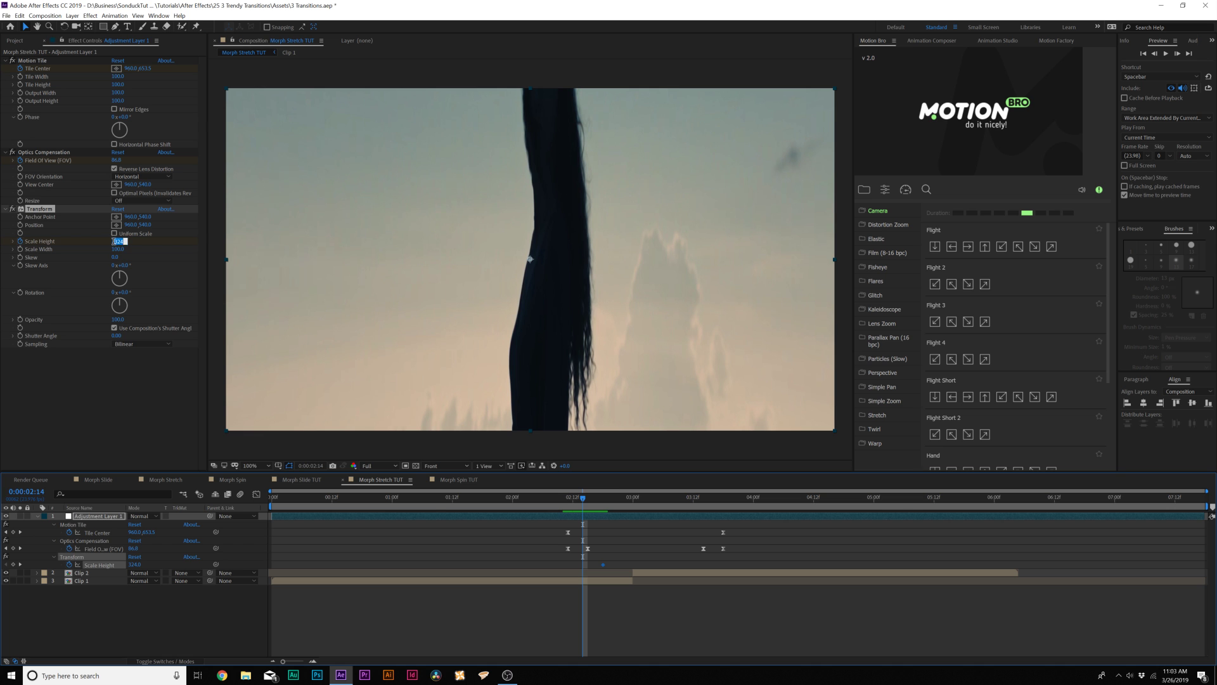
{"action": "type", "text": "100"}
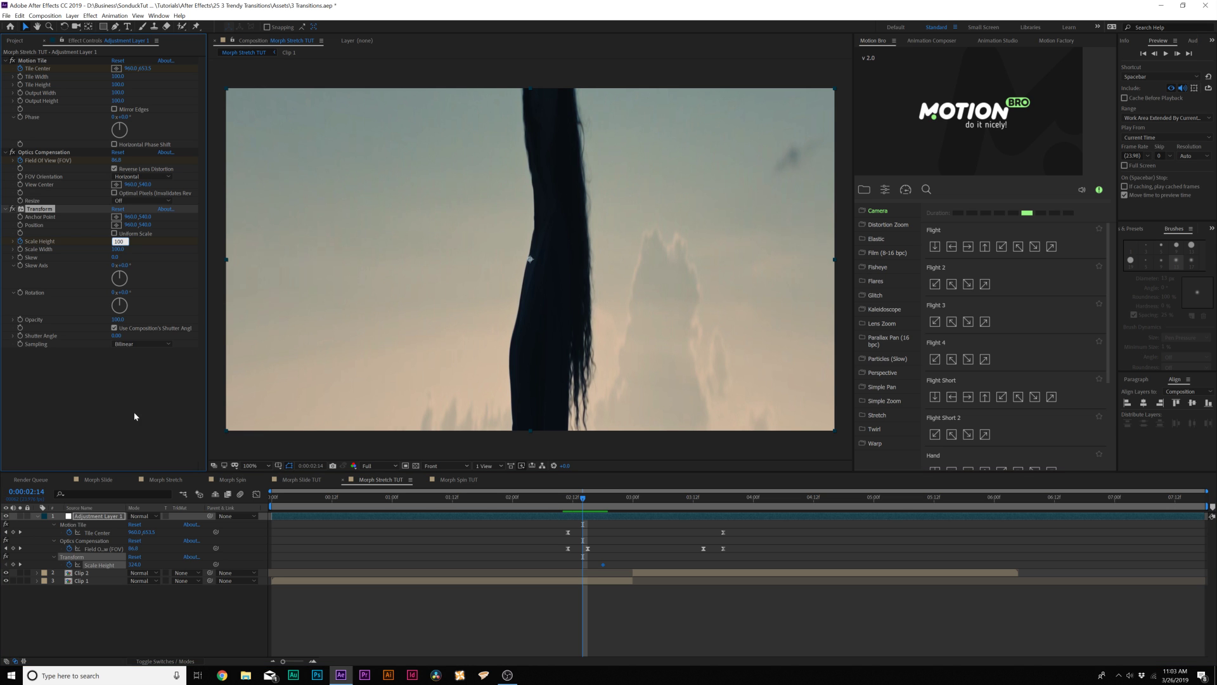
{"action": "key", "text": "Return"}
{"action": "left_click_drag", "start_coordinate": [584, 507], "coordinate": [678, 516]}
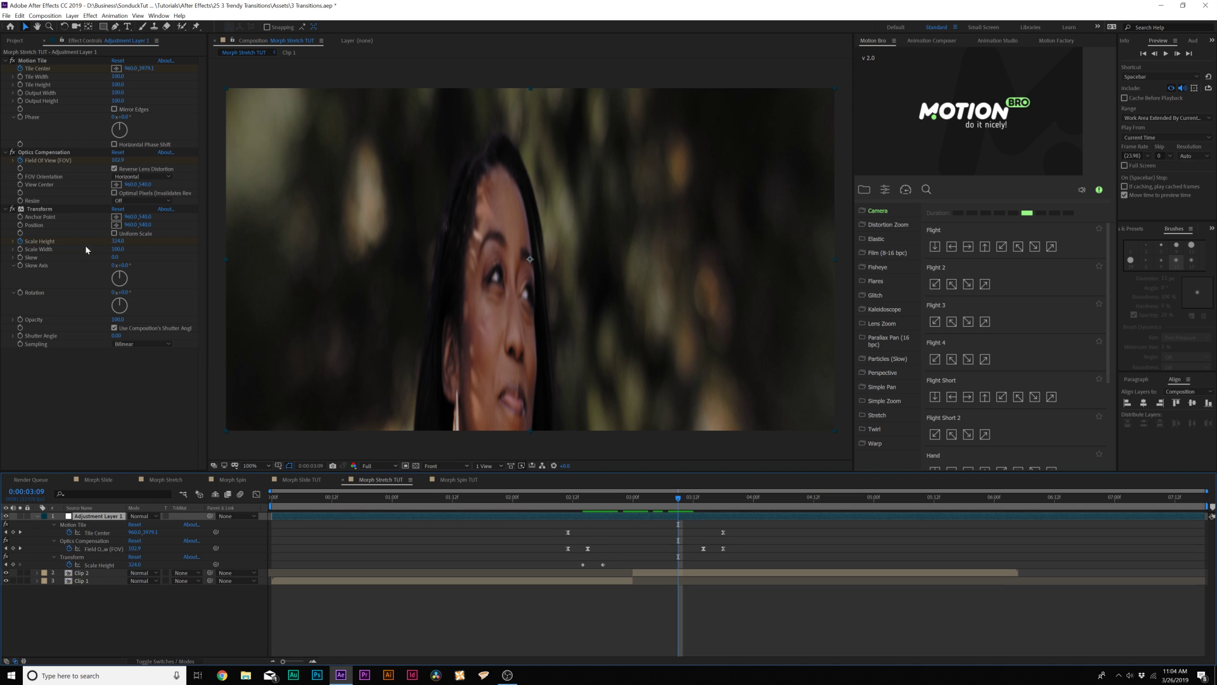
{"action": "left_click", "coordinate": [15, 565]}
{"action": "left_click_drag", "start_coordinate": [684, 501], "coordinate": [713, 501]}
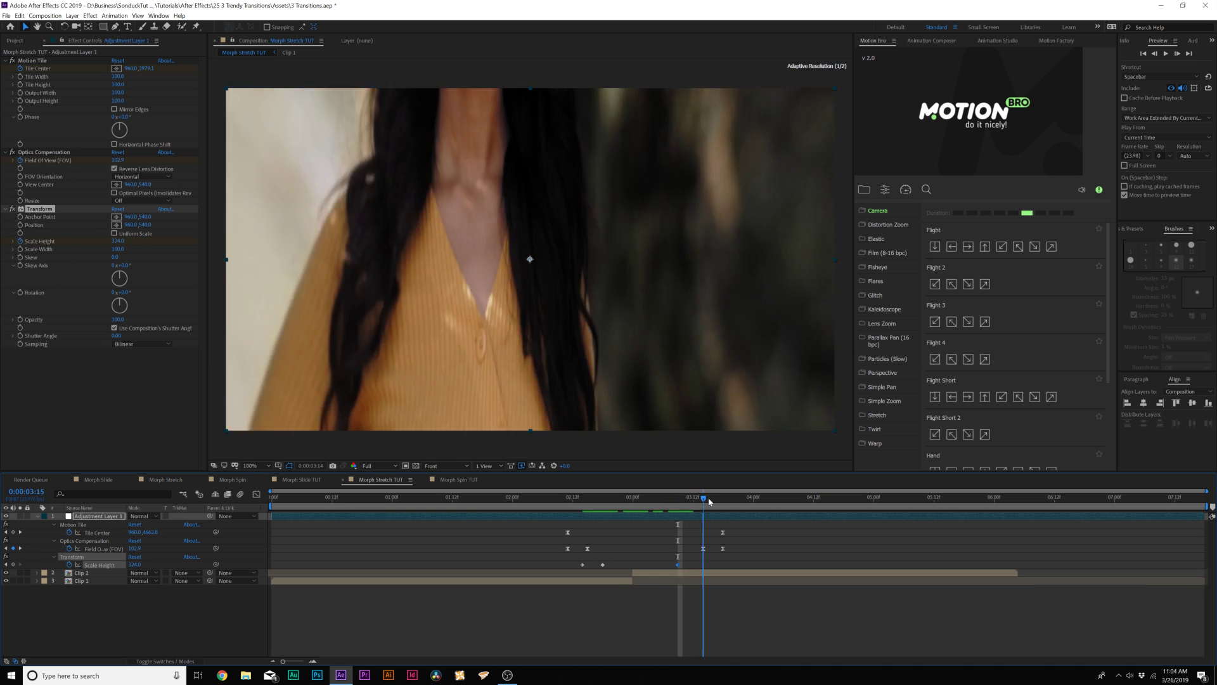
{"action": "left_click", "coordinate": [118, 241]}
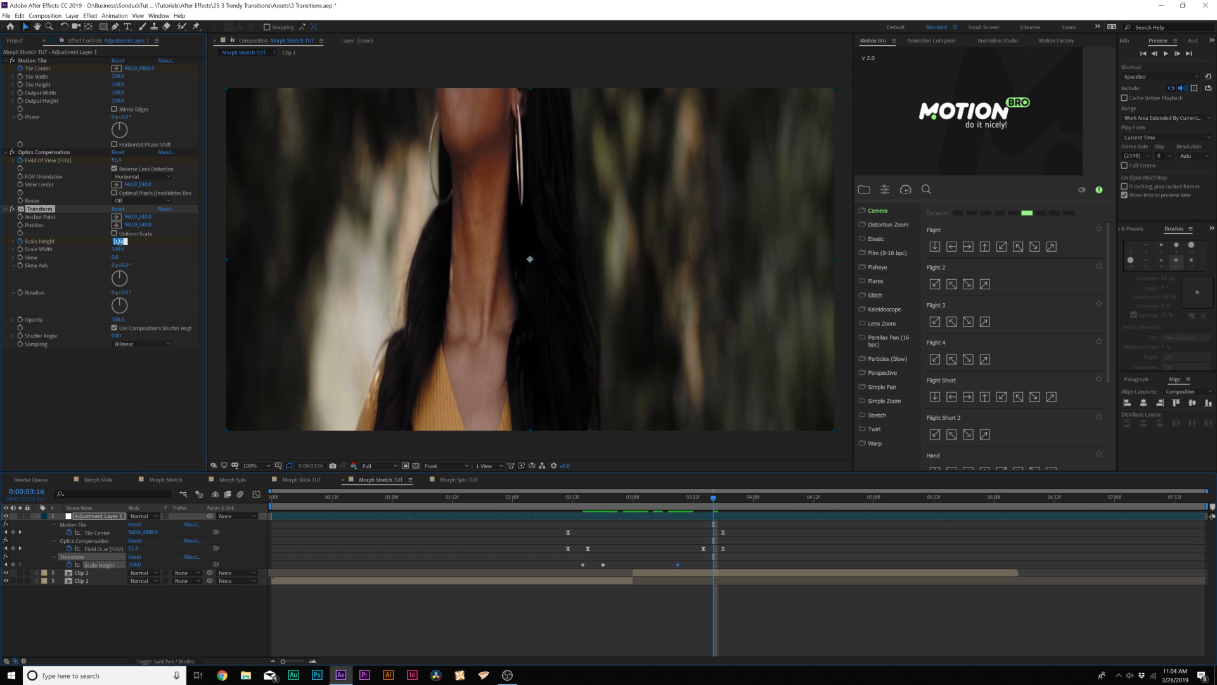
{"action": "type", "text": "100"}
{"action": "key", "text": "Return"}
Step: Ease the Scale Height keyframes, enable motion blur, and preview the stretch
{"action": "key", "text": "Page_Down"}
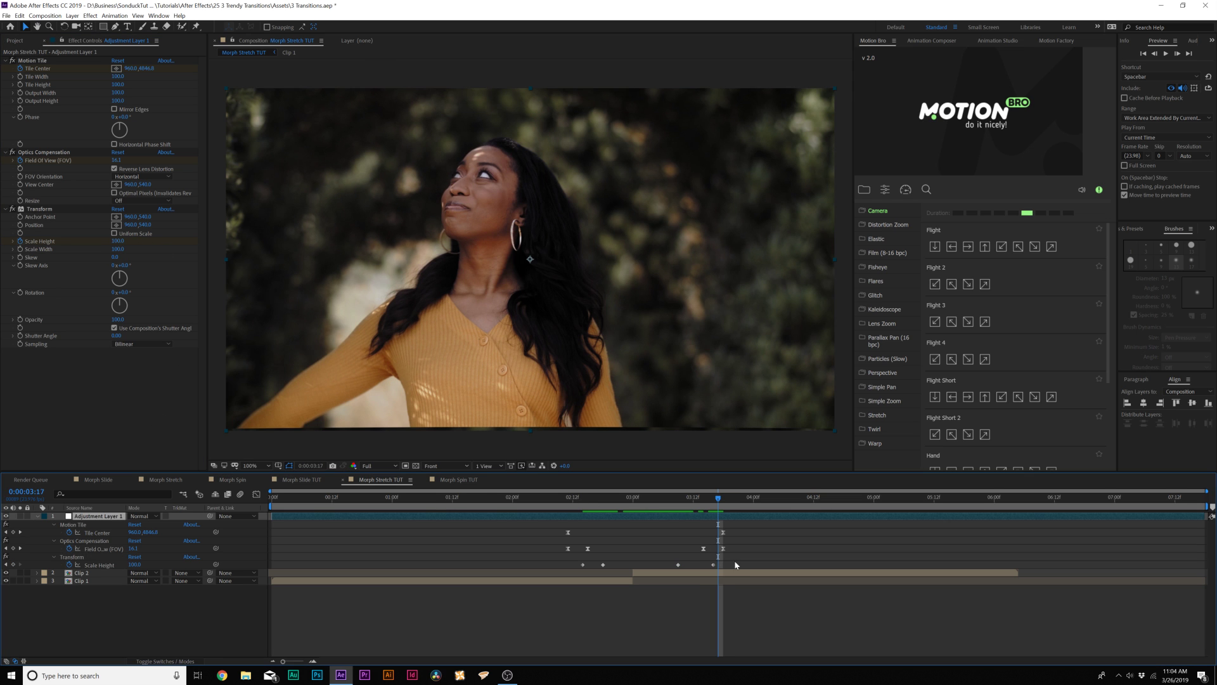
{"action": "left_click_drag", "start_coordinate": [736, 562], "coordinate": [565, 574]}
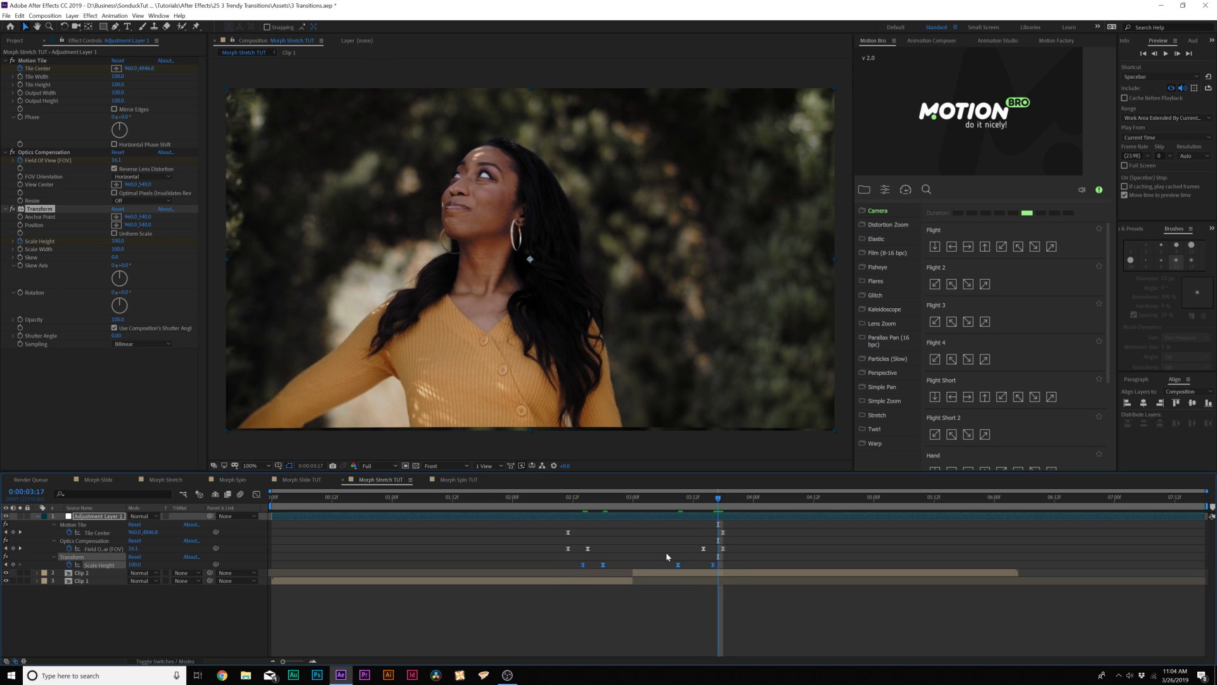
{"action": "left_click", "coordinate": [678, 565]}
{"action": "key", "text": "F4"}
{"action": "left_click", "coordinate": [227, 495]}
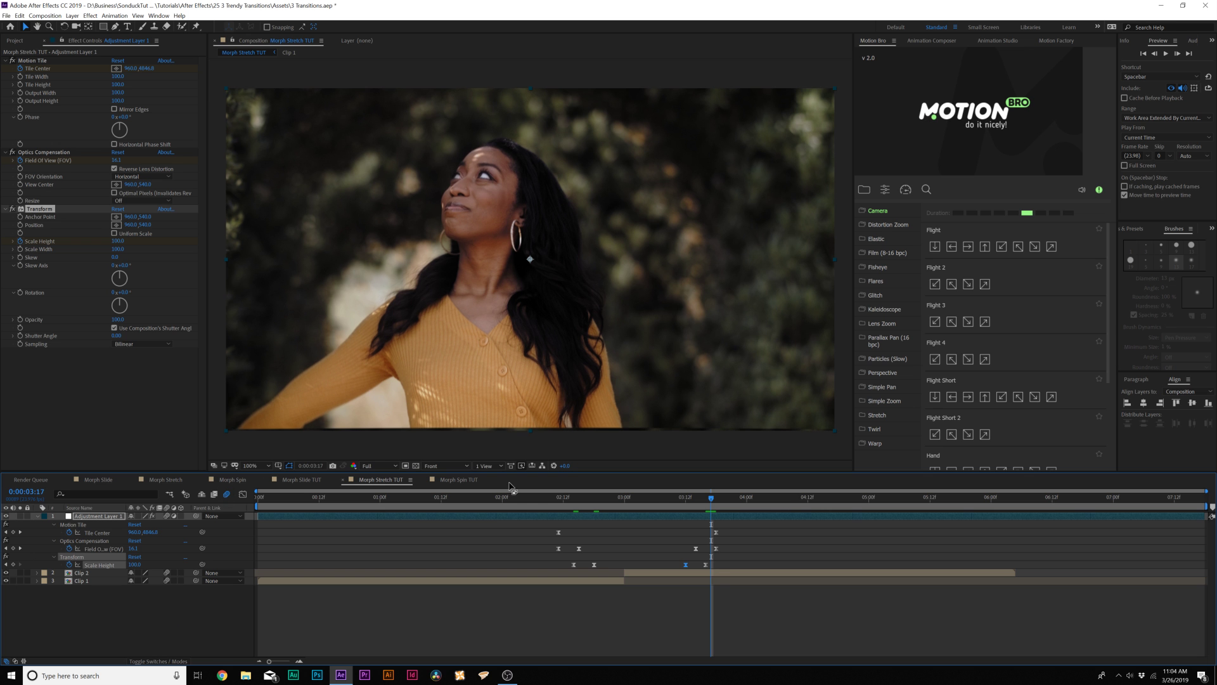
{"action": "key", "text": "space"}
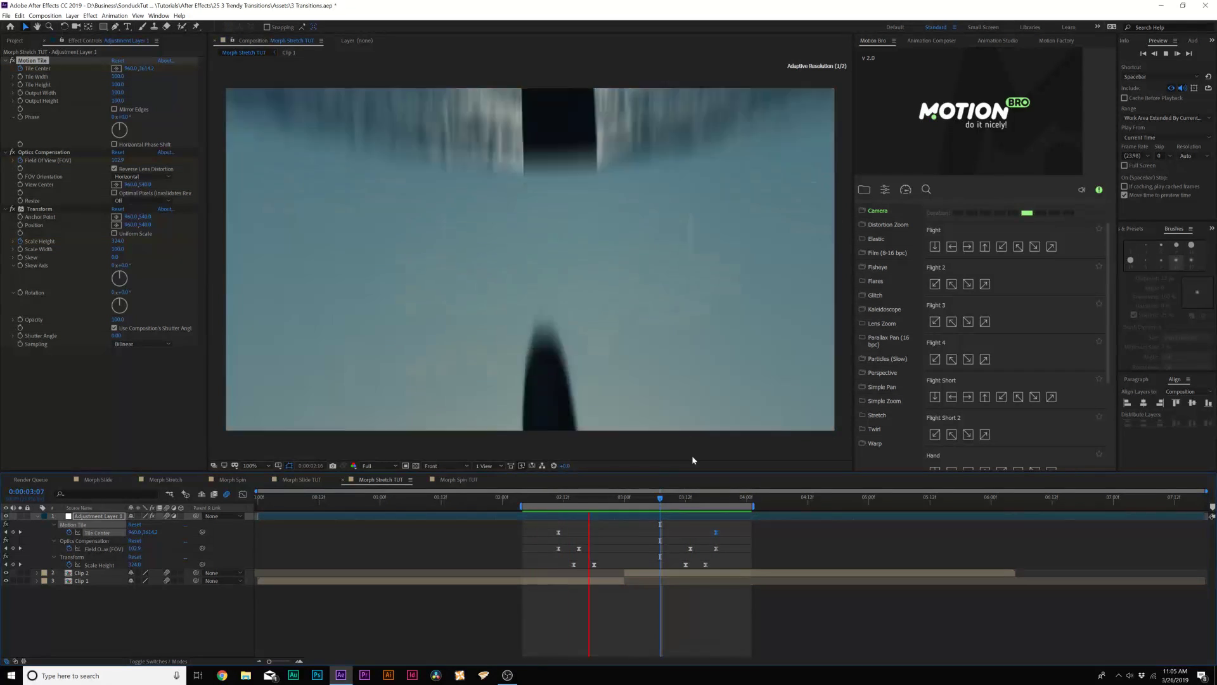
{"action": "key", "text": "space"}
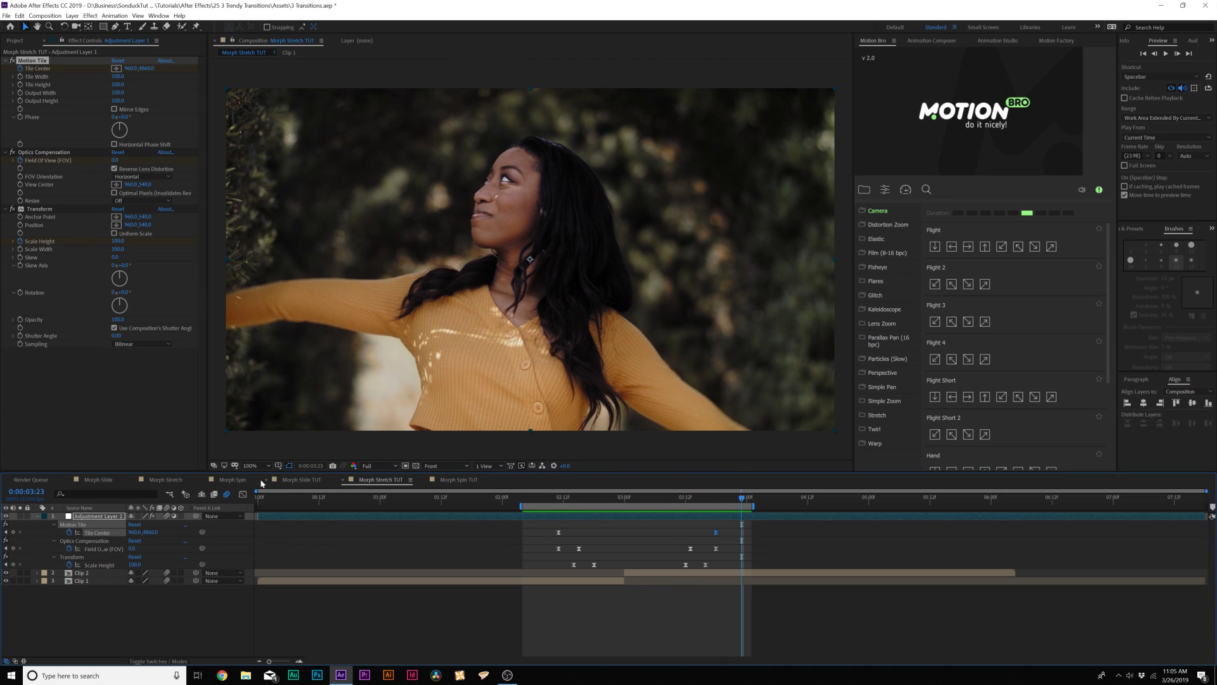
{"action": "left_click", "coordinate": [448, 480]}
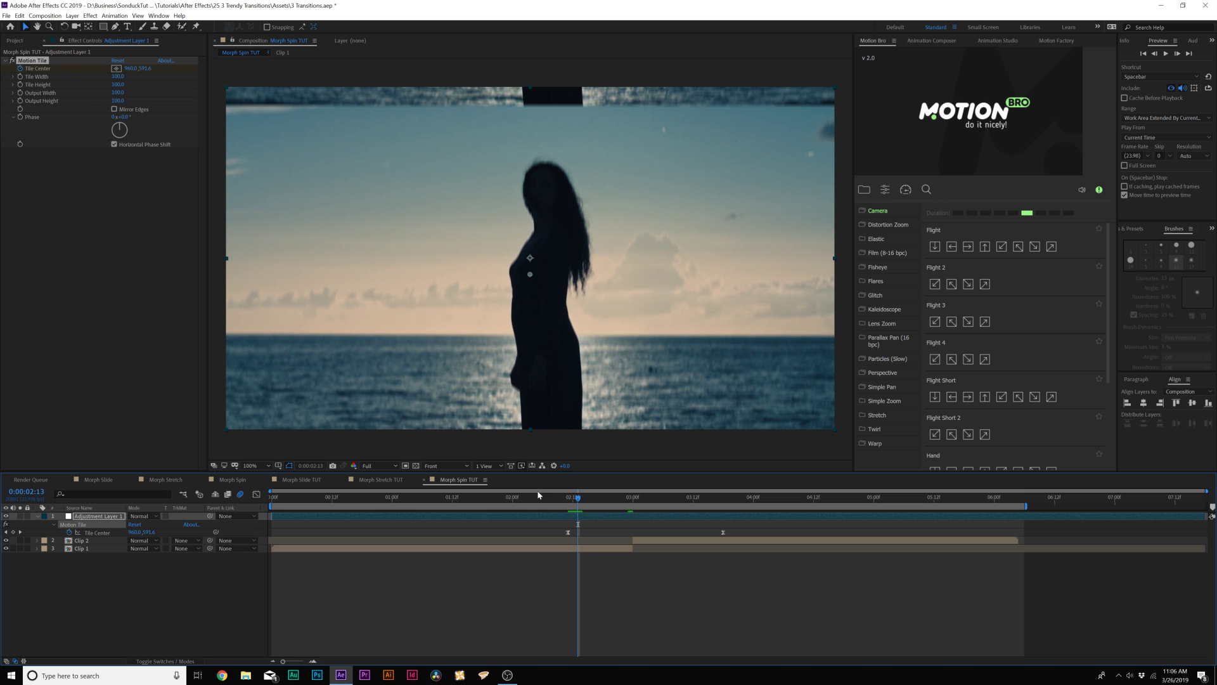
Step: Preview the Morph Spin composition and enable Mirror Edges on Motion Tile
{"action": "key", "text": "space"}
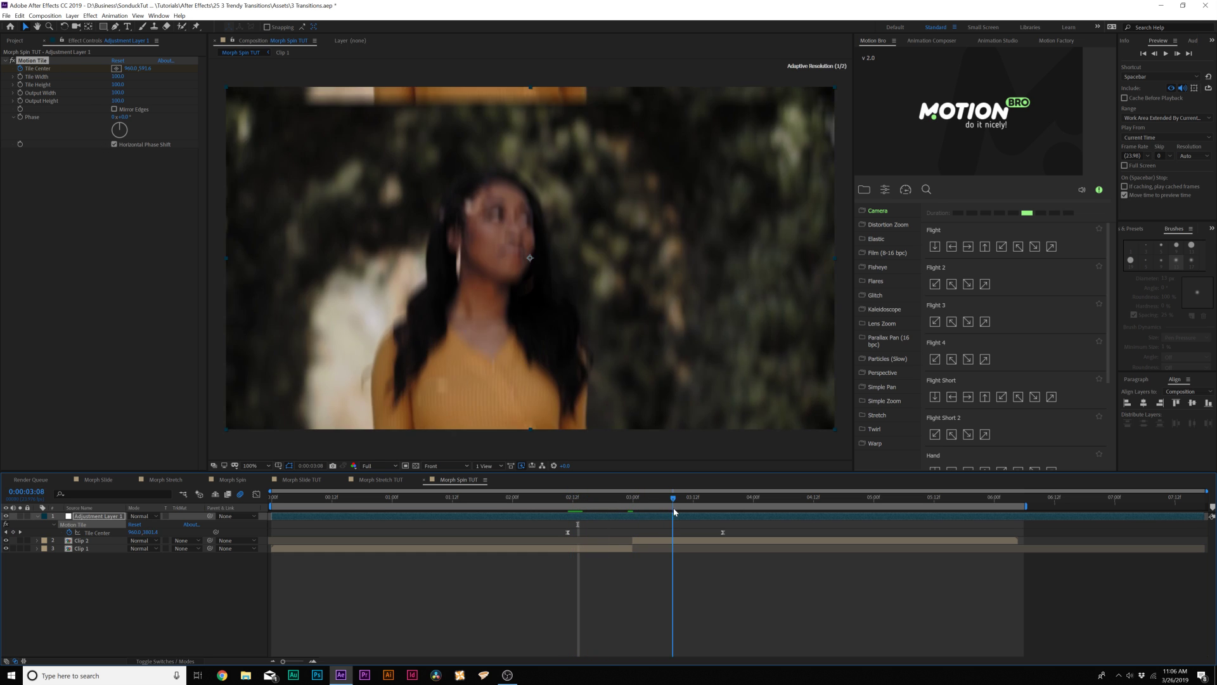
{"action": "left_click_drag", "start_coordinate": [728, 516], "coordinate": [650, 514]}
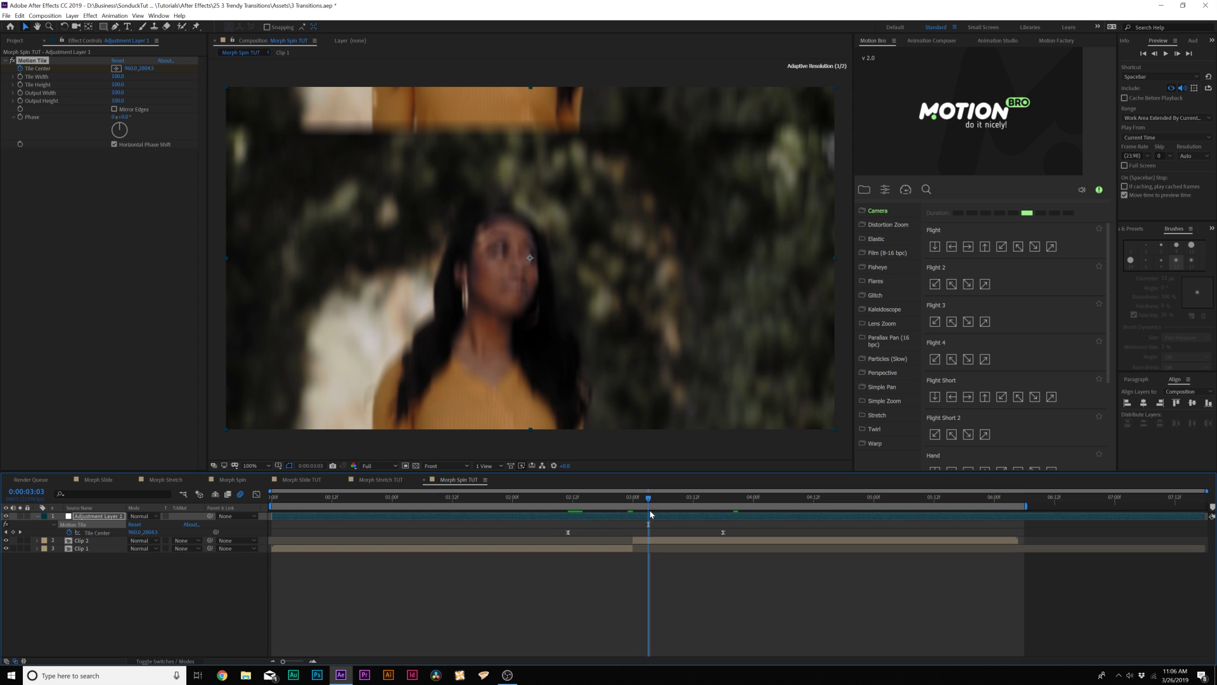
{"action": "left_click", "coordinate": [115, 110]}
{"action": "left_click_drag", "start_coordinate": [576, 501], "coordinate": [633, 503]}
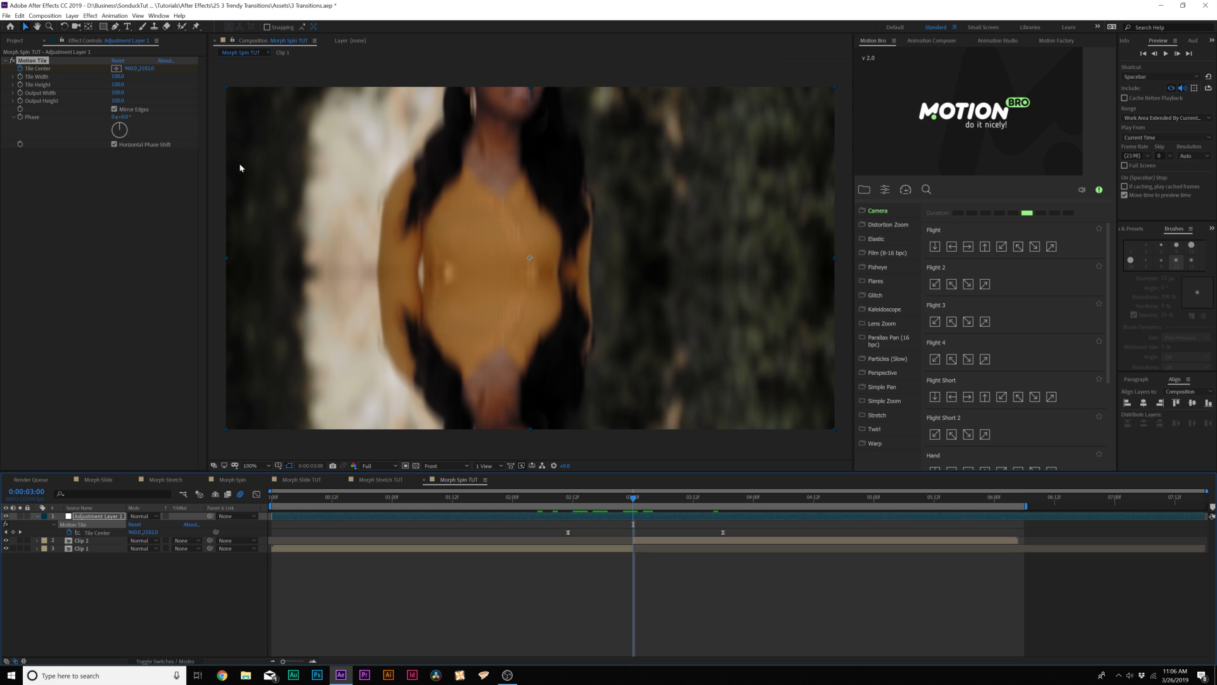
{"action": "left_click", "coordinate": [90, 15]}
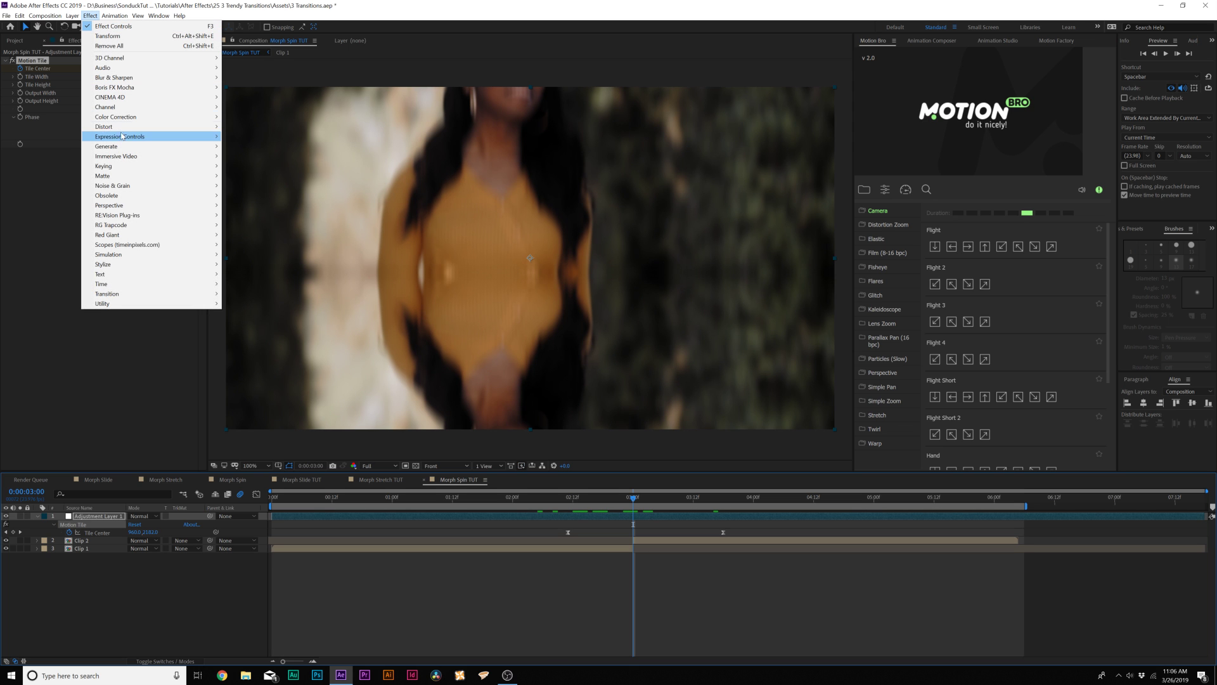
Step: Add a Transform effect with Rotation keyframed from 2:11 to one full turn at 3:18
{"action": "mouse_move", "coordinate": [126, 126]}
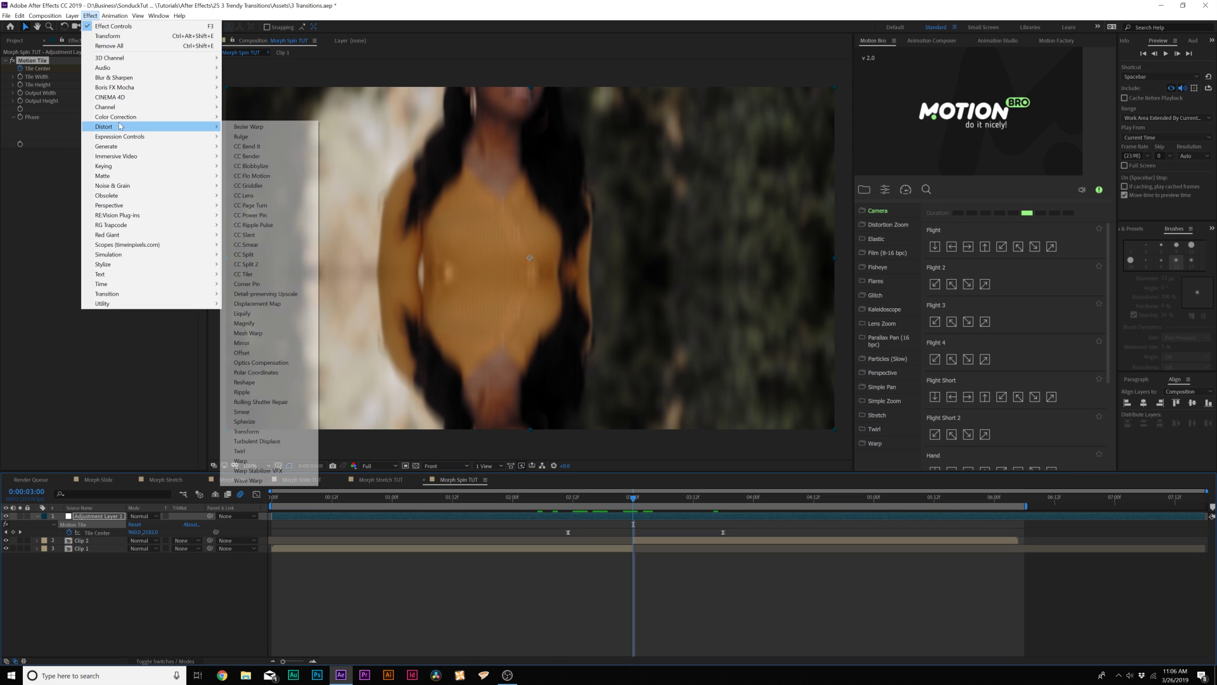
{"action": "left_click", "coordinate": [251, 431]}
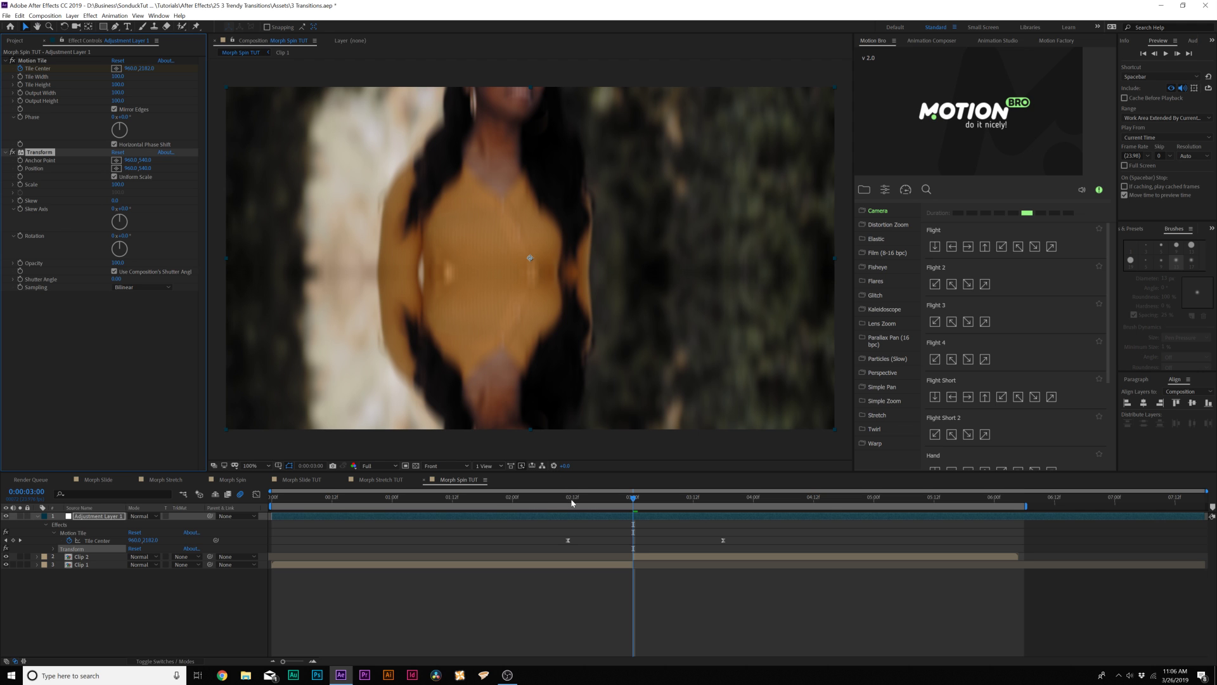
{"action": "left_click_drag", "start_coordinate": [572, 503], "coordinate": [569, 502]}
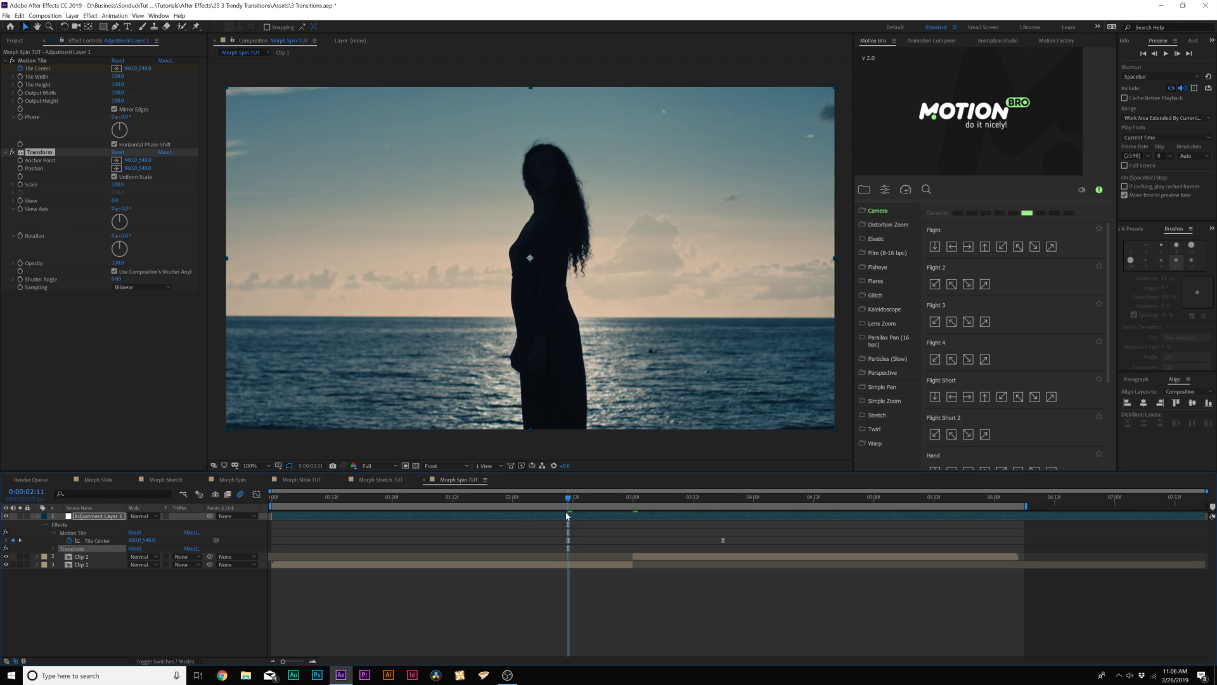
{"action": "left_click", "coordinate": [20, 235]}
{"action": "left_click_drag", "start_coordinate": [715, 503], "coordinate": [723, 503]}
{"action": "left_click", "coordinate": [113, 236]}
{"action": "type", "text": "1"}
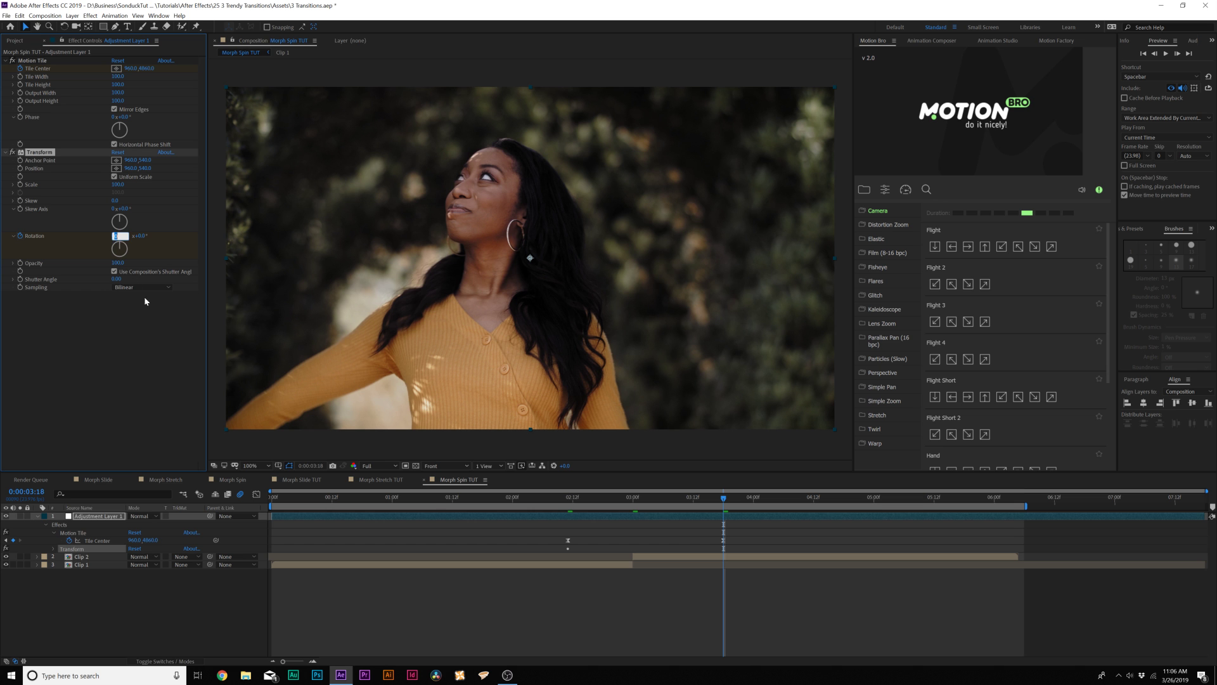
{"action": "key", "text": "Return"}
Step: Select both Rotation keyframes and preview the spin, ending mid-transition at 2:23
{"action": "left_click_drag", "start_coordinate": [573, 501], "coordinate": [722, 521]}
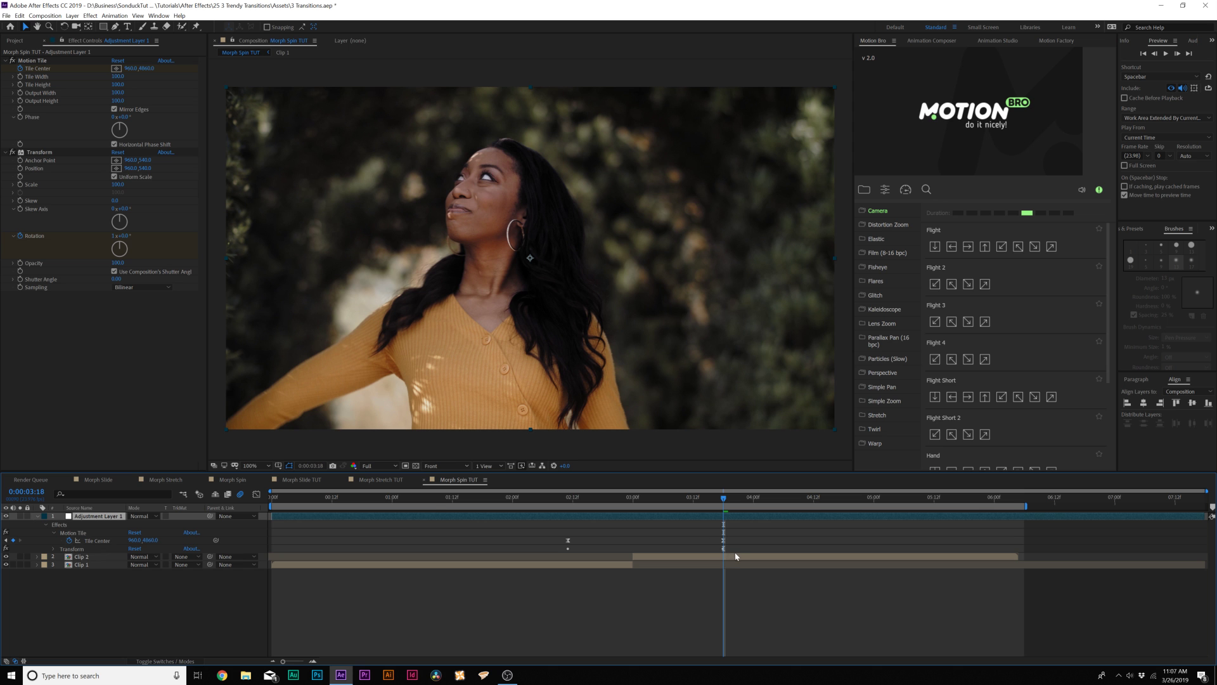
{"action": "key", "text": "u"}
{"action": "key", "text": "u"}
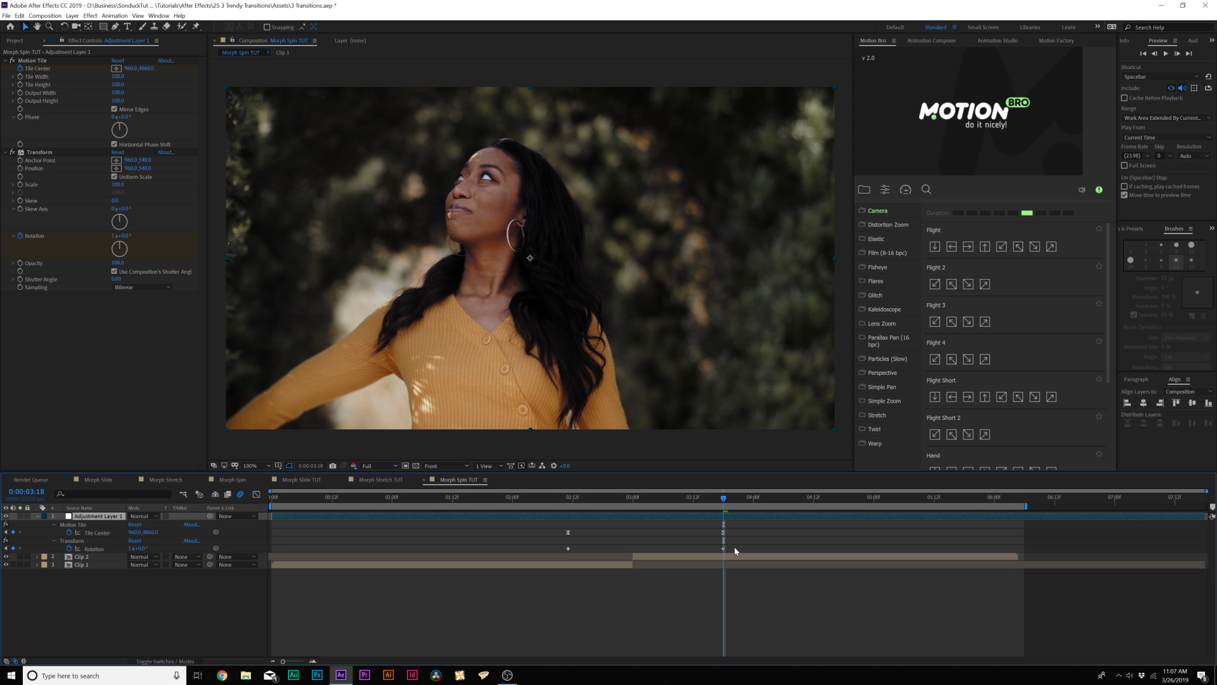
{"action": "left_click_drag", "start_coordinate": [735, 541], "coordinate": [537, 561]}
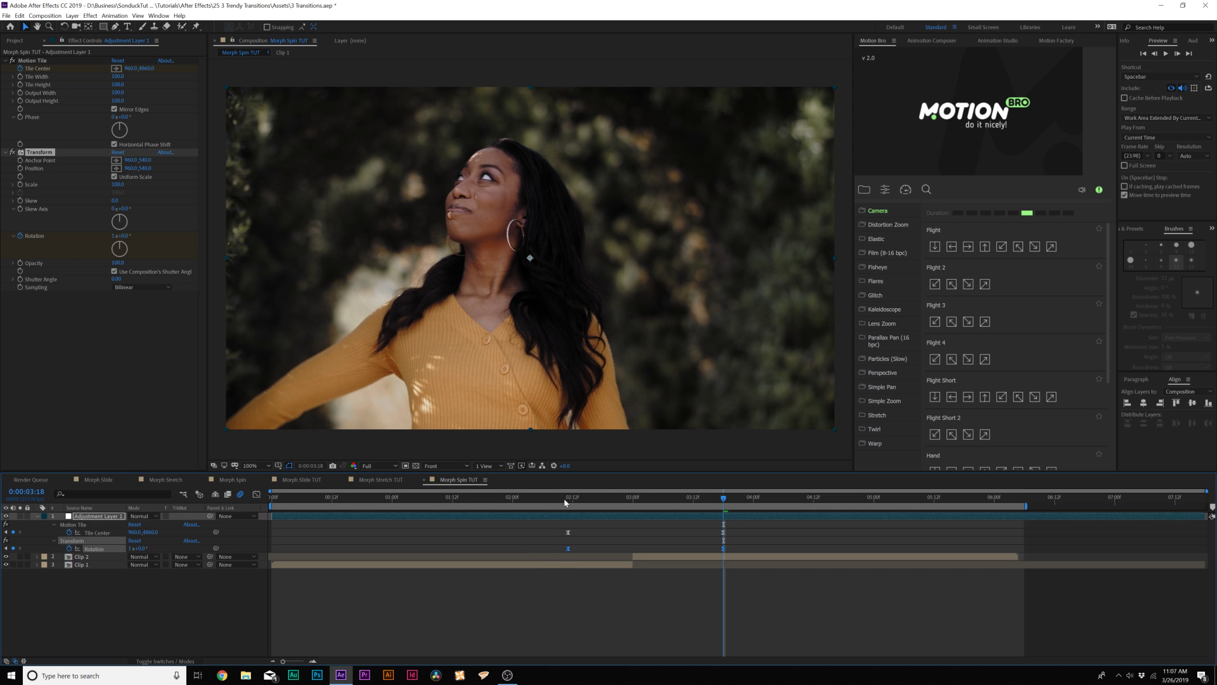
{"action": "left_click_drag", "start_coordinate": [565, 503], "coordinate": [719, 518]}
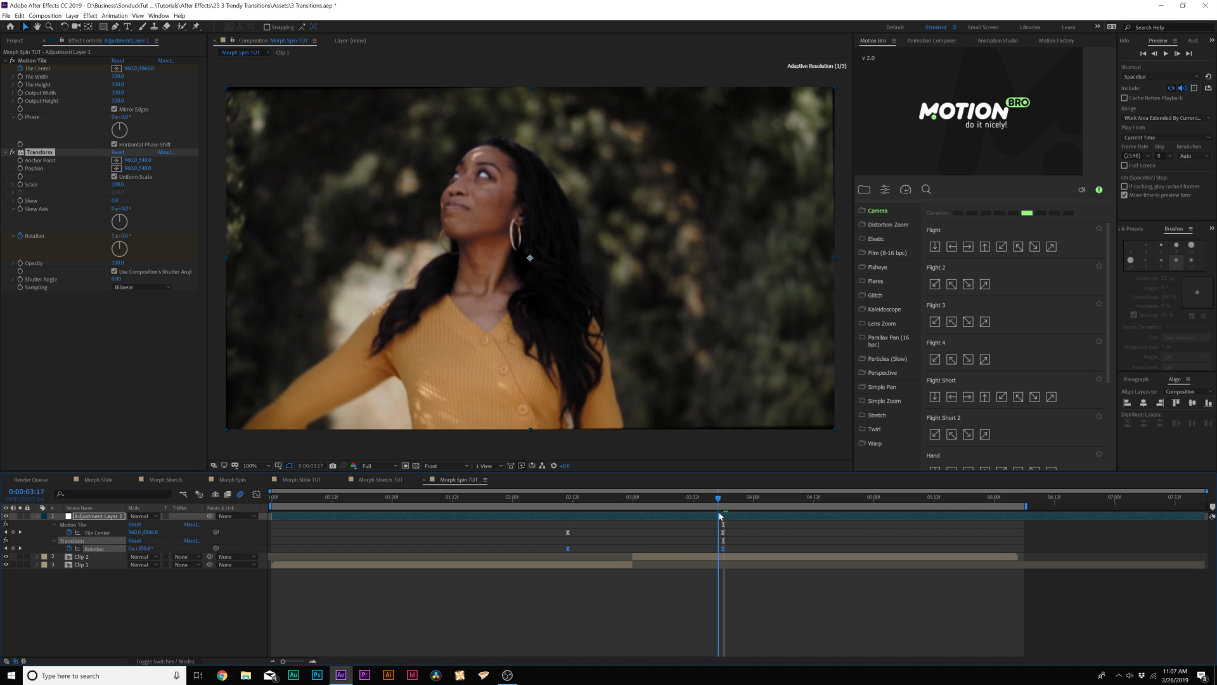
{"action": "left_click", "coordinate": [630, 501]}
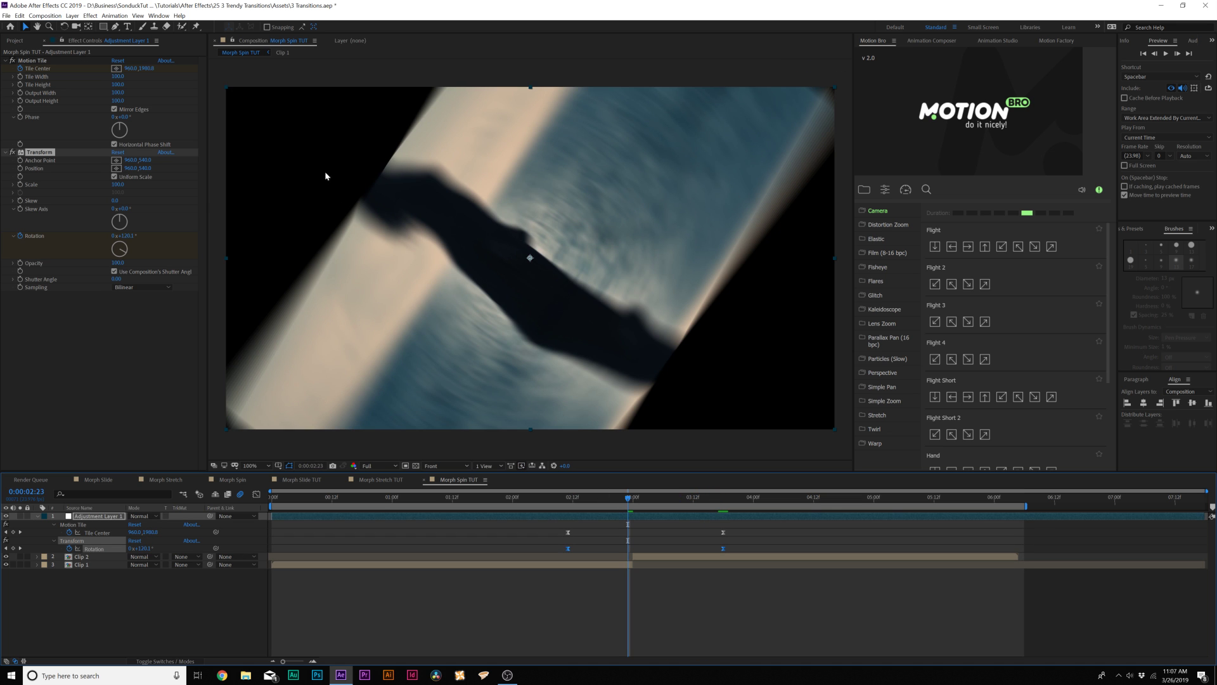
{"action": "left_click", "coordinate": [89, 16]}
Step: Add Corner Pin and keyframe its corners unchanged at 2:11 and 3:18
{"action": "mouse_move", "coordinate": [210, 126]}
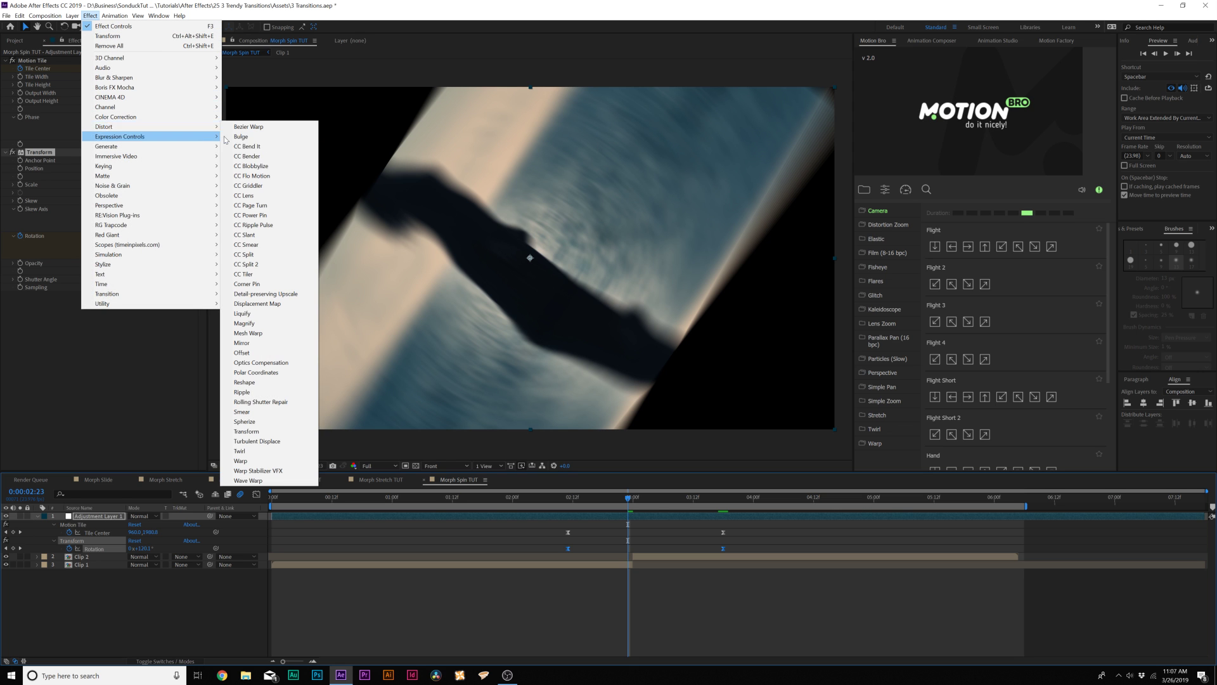
{"action": "left_click", "coordinate": [238, 284]}
{"action": "key", "text": "j"}
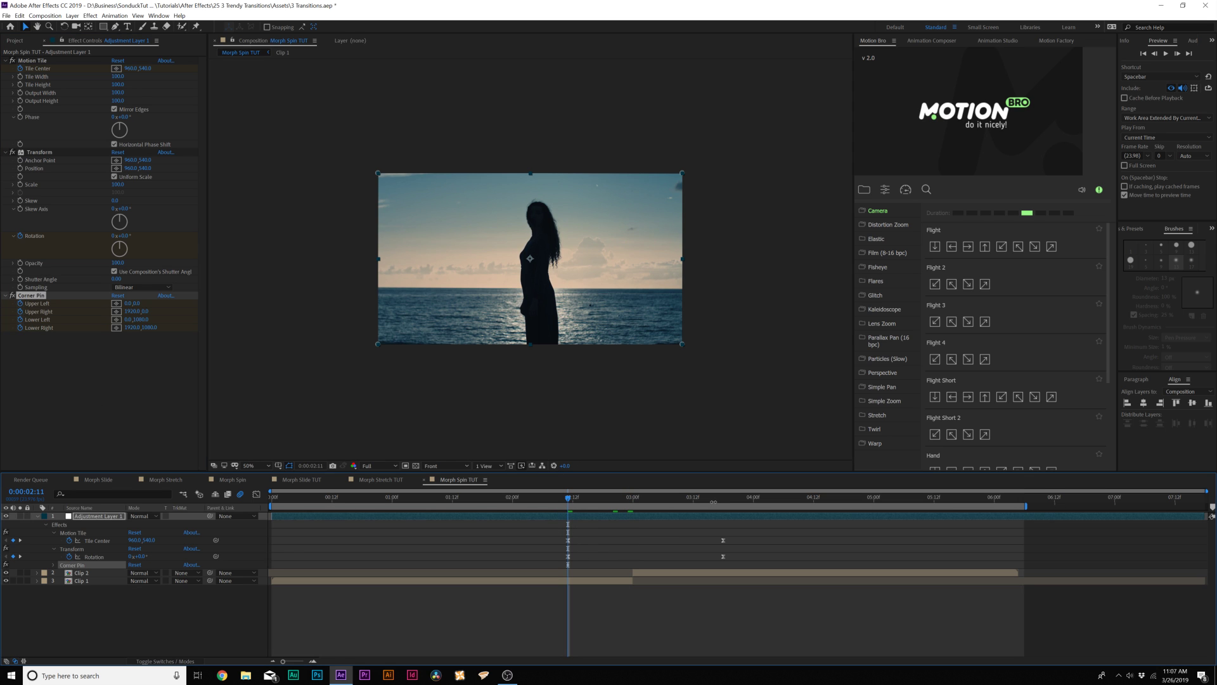
{"action": "key", "text": "k"}
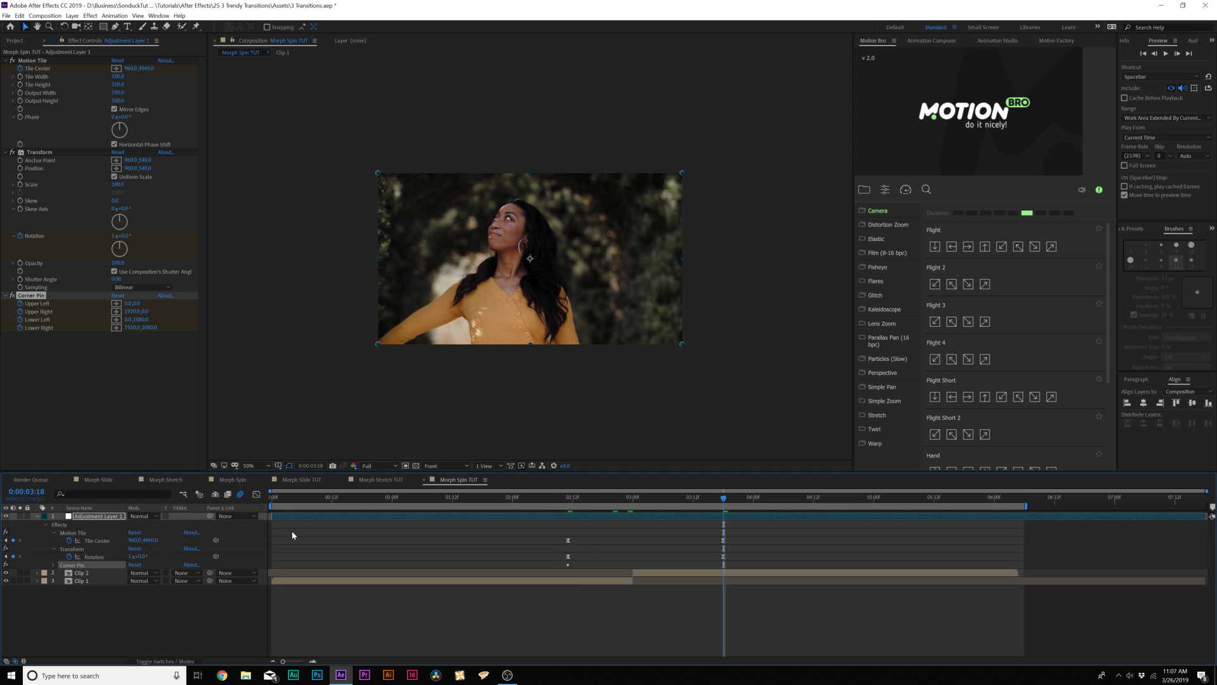
{"action": "key", "text": "u"}
{"action": "key", "text": "u"}
{"action": "left_click", "coordinate": [13, 589]}
{"action": "left_click", "coordinate": [13, 596]}
{"action": "left_click", "coordinate": [13, 605]}
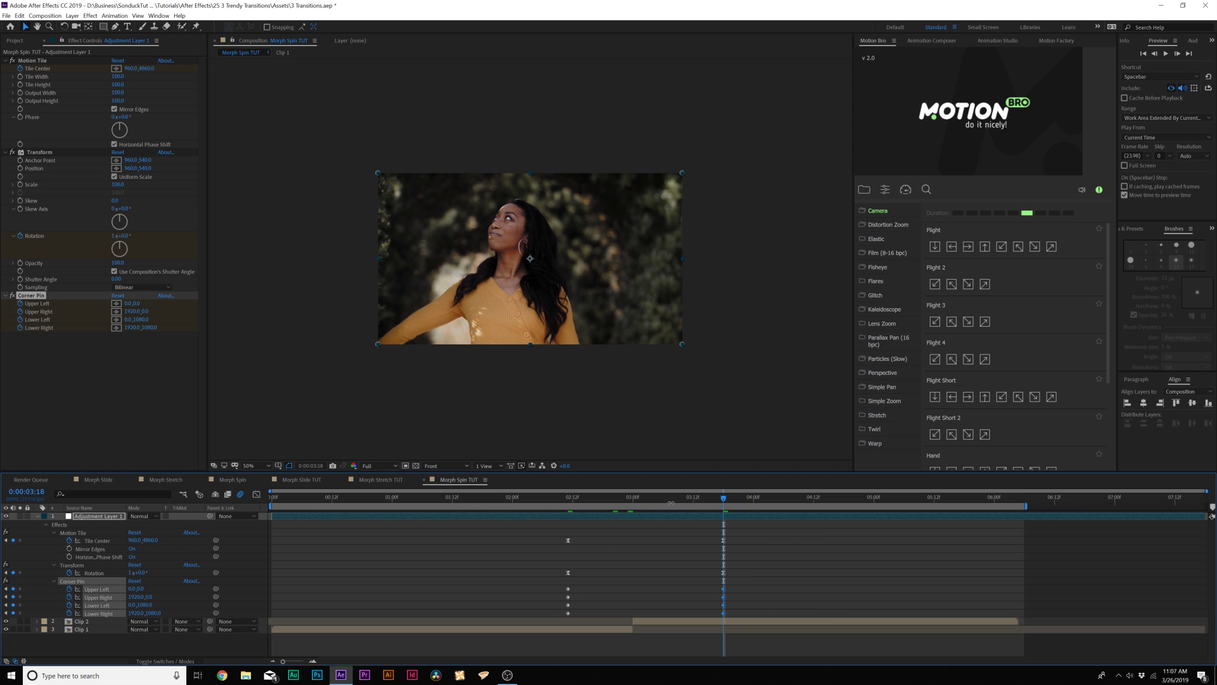
{"action": "left_click_drag", "start_coordinate": [670, 501], "coordinate": [623, 501]}
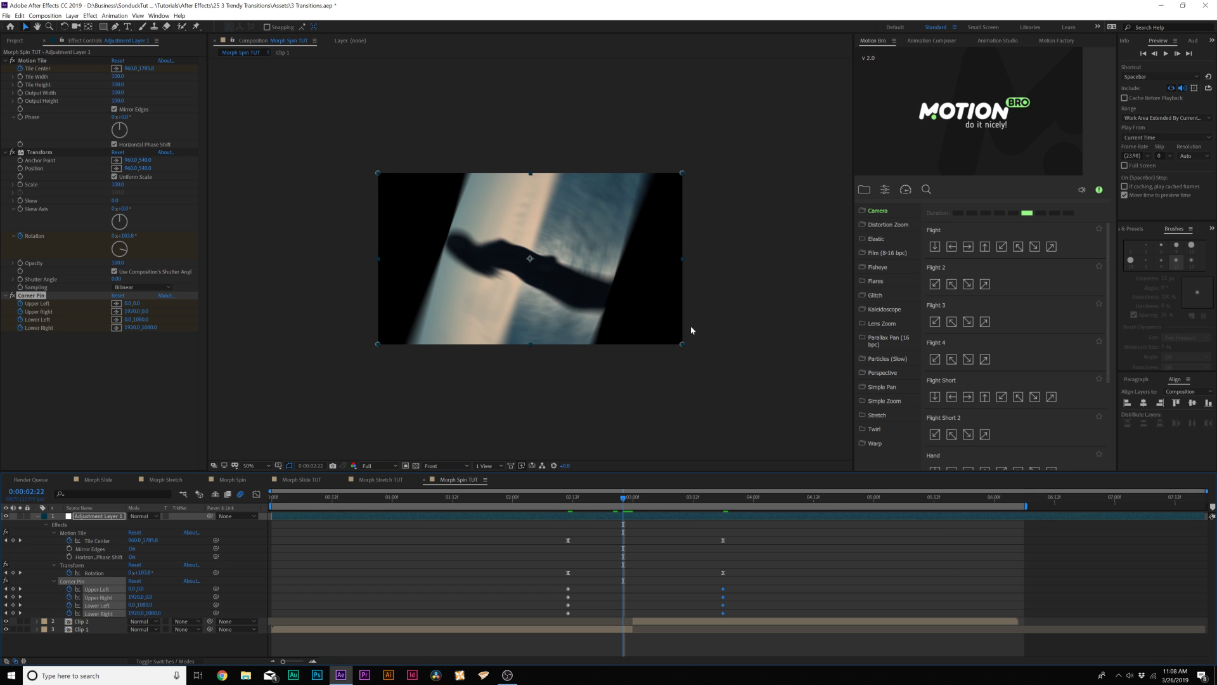
Step: At 2:22, drag all four Corner Pin corners outward beyond the frame
{"action": "left_click_drag", "start_coordinate": [379, 173], "coordinate": [257, 102]}
{"action": "key", "text": "comma"}
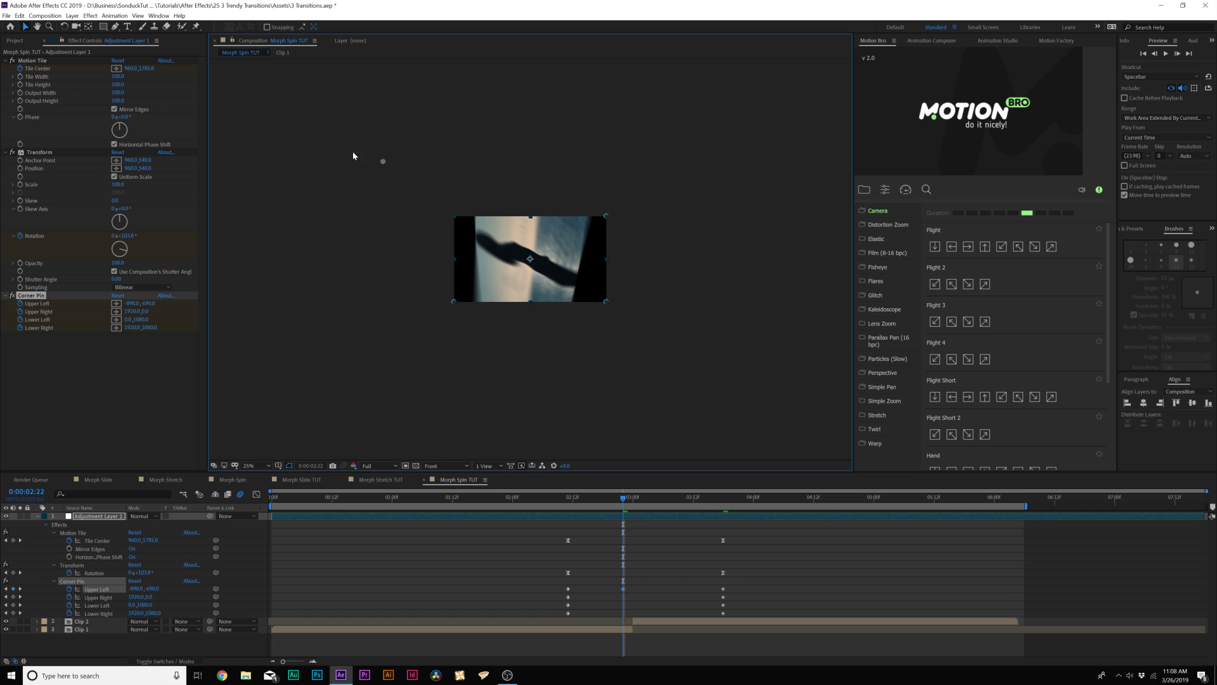
{"action": "left_click_drag", "start_coordinate": [330, 145], "coordinate": [272, 113]}
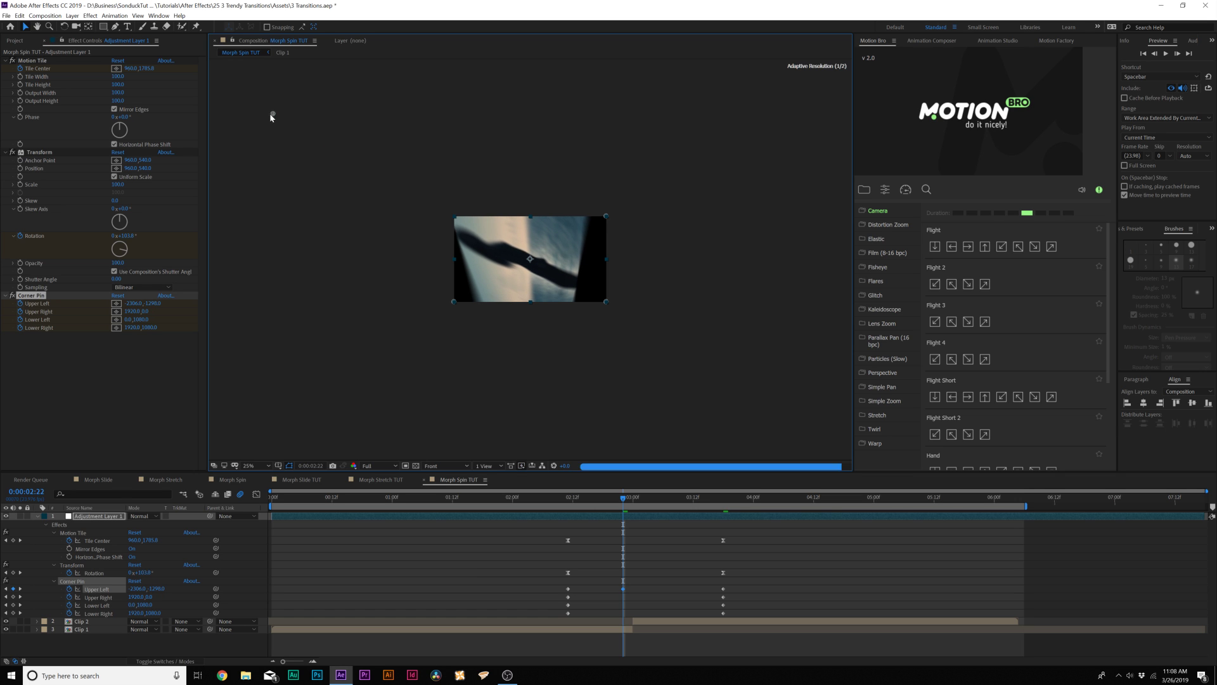
{"action": "left_click_drag", "start_coordinate": [426, 330], "coordinate": [386, 351]}
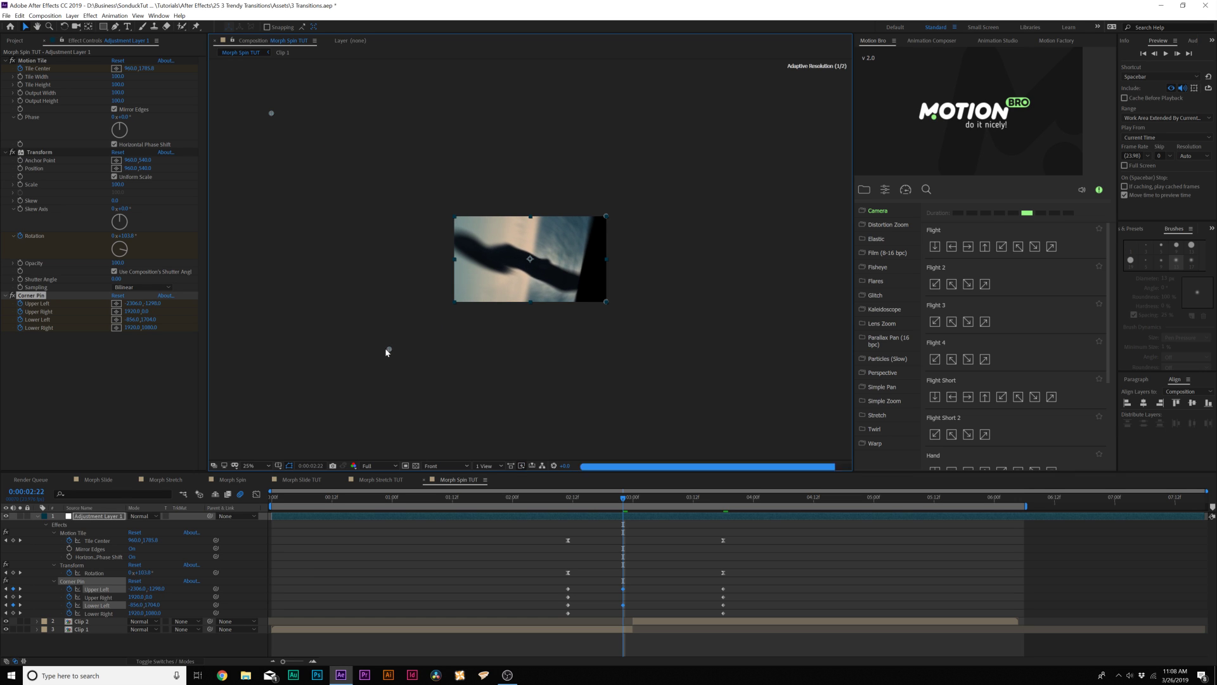
{"action": "left_click_drag", "start_coordinate": [606, 217], "coordinate": [632, 205]}
{"action": "left_click_drag", "start_coordinate": [606, 302], "coordinate": [653, 317]}
{"action": "key", "text": "period"}
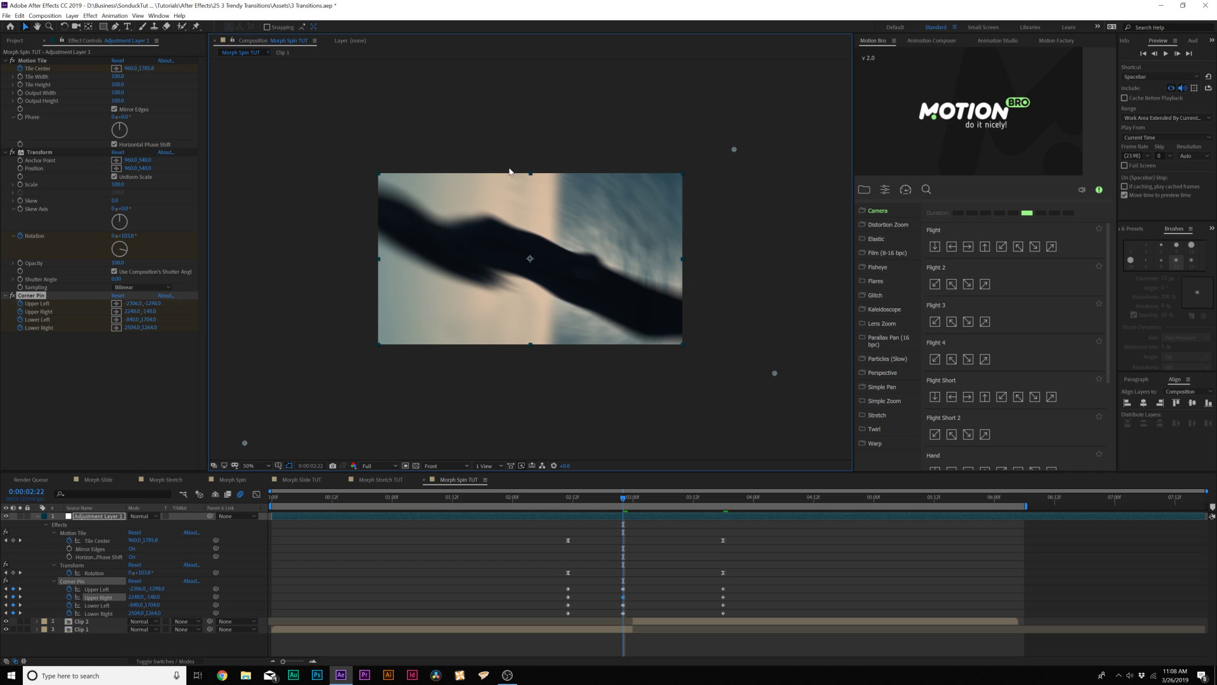
Step: Pull the upper-right and lower-left corners further outward at 2:18 and 3:07
{"action": "left_click_drag", "start_coordinate": [618, 502], "coordinate": [602, 505]}
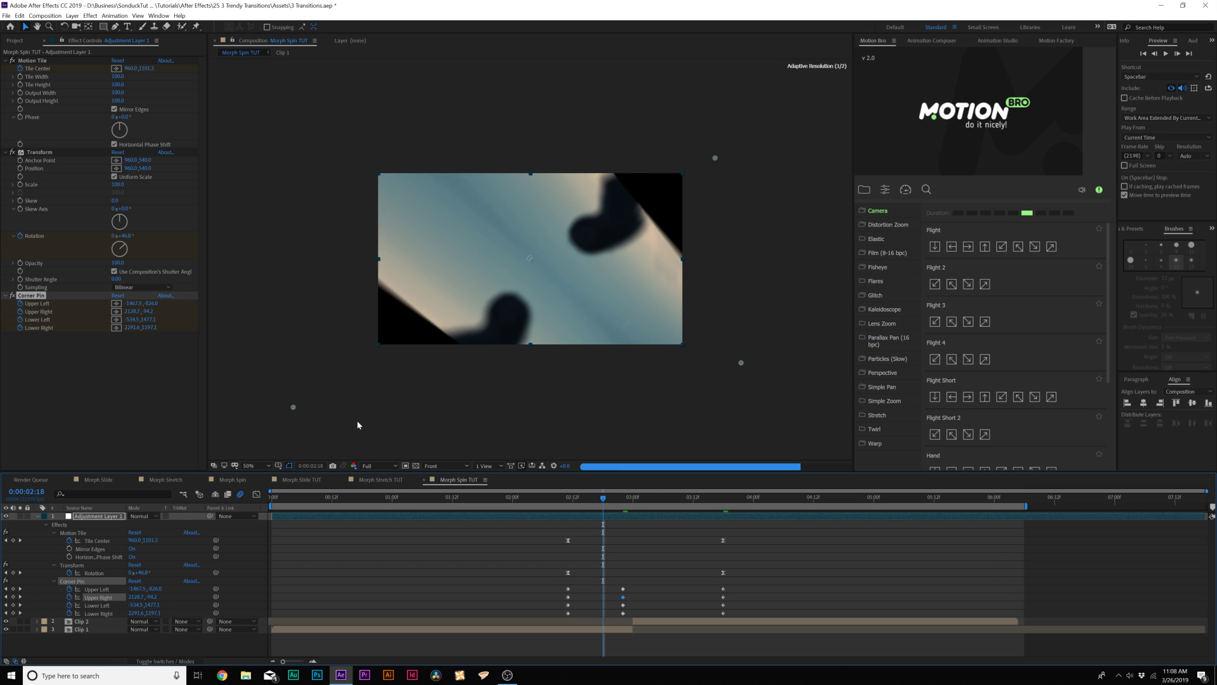
{"action": "left_click_drag", "start_coordinate": [716, 159], "coordinate": [835, 36]}
{"action": "key", "text": "comma"}
{"action": "left_click_drag", "start_coordinate": [682, 148], "coordinate": [688, 137]}
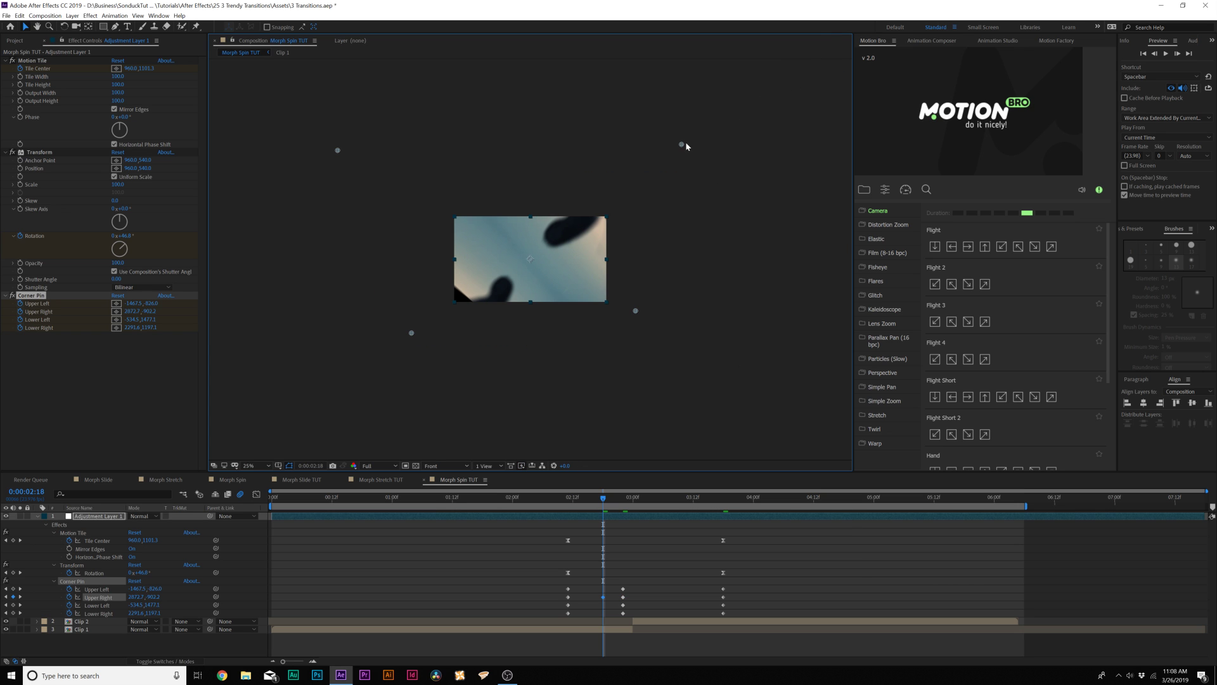
{"action": "left_click_drag", "start_coordinate": [409, 332], "coordinate": [413, 331]}
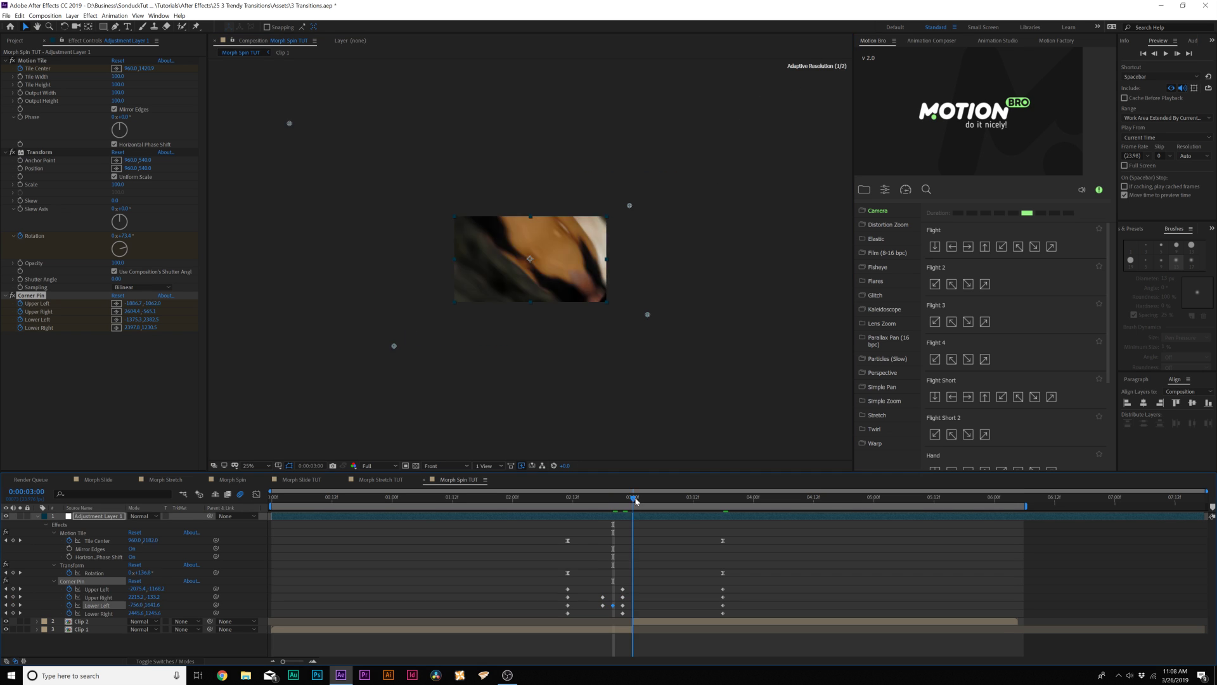
{"action": "left_click_drag", "start_coordinate": [630, 498], "coordinate": [664, 499]}
{"action": "left_click_drag", "start_coordinate": [622, 212], "coordinate": [723, 160]}
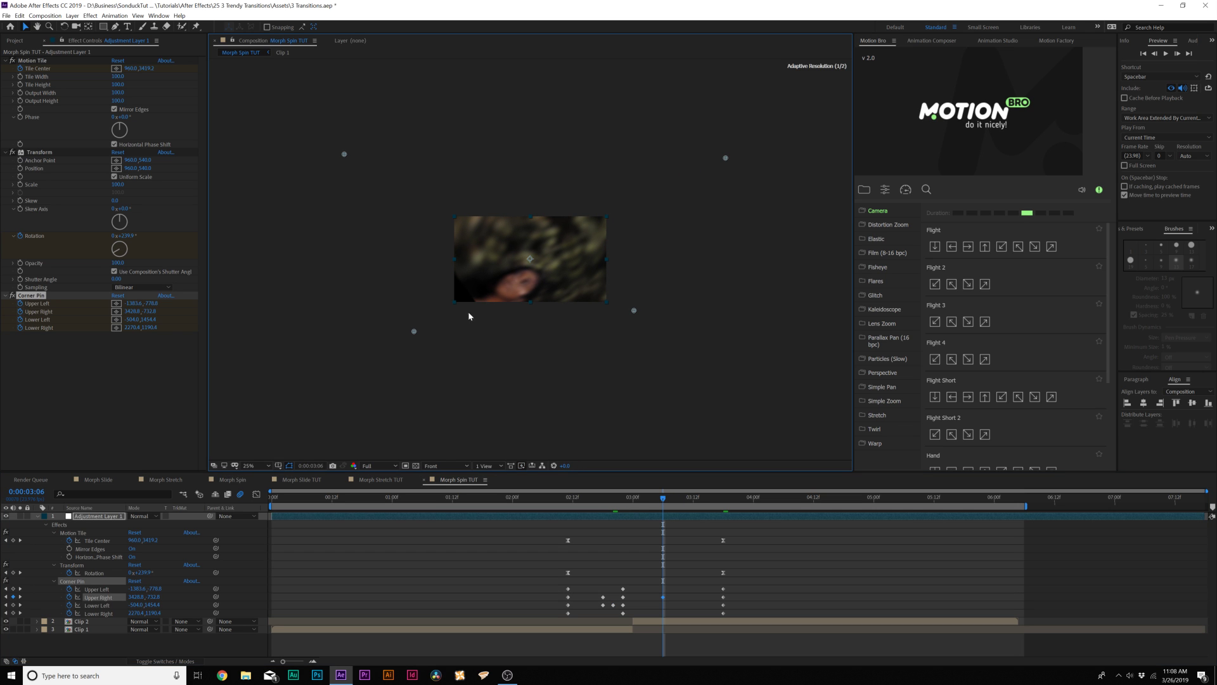
{"action": "left_click_drag", "start_coordinate": [416, 332], "coordinate": [379, 365]}
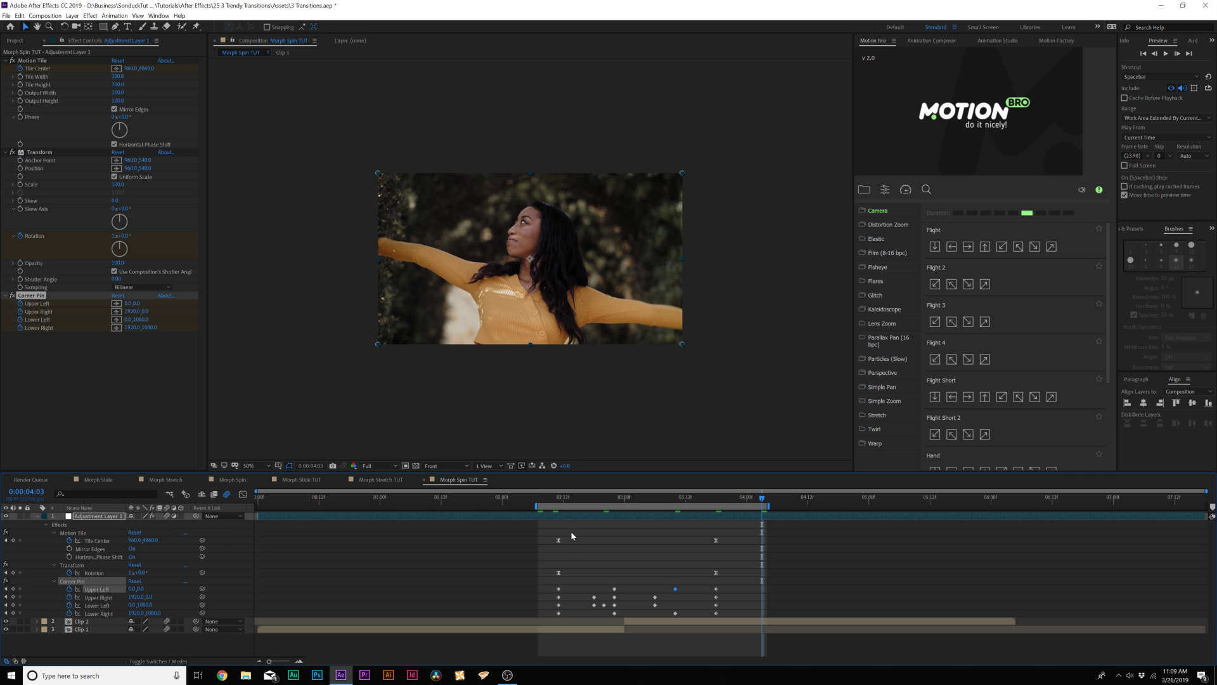
{"action": "key", "text": "space"}
Step: Play back the finished spin transition and widen the Motion Bro presets panel
{"action": "key", "text": "slash"}
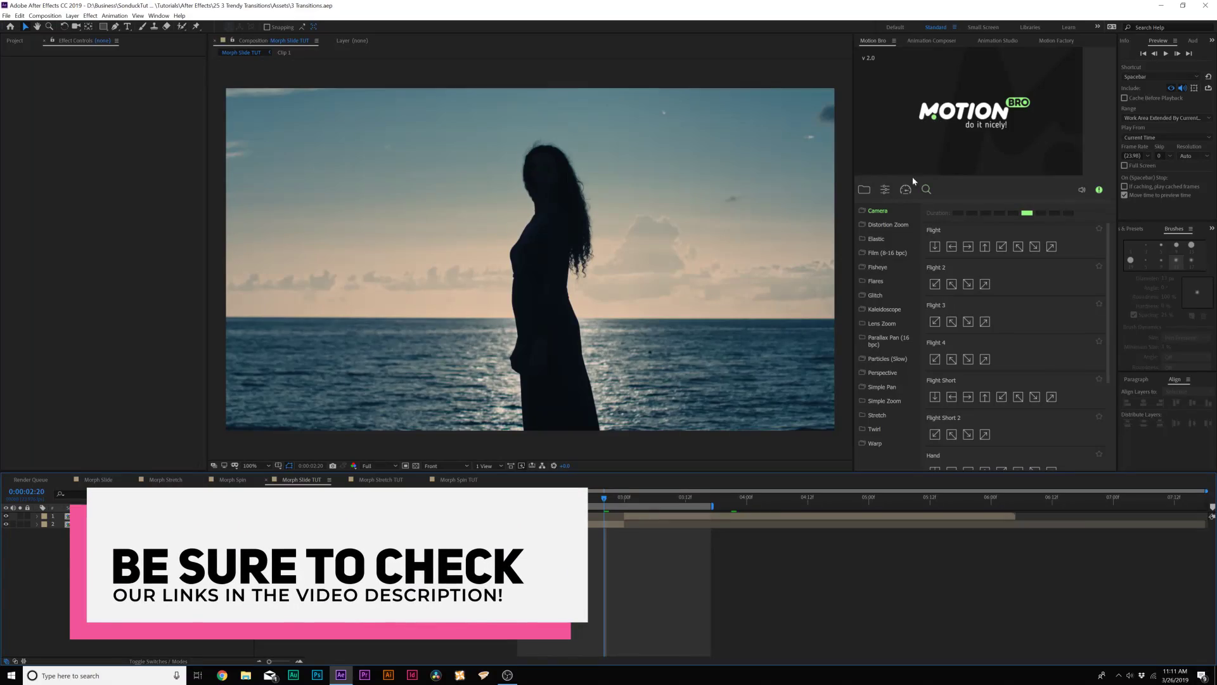
{"action": "left_click_drag", "start_coordinate": [854, 113], "coordinate": [844, 114]}
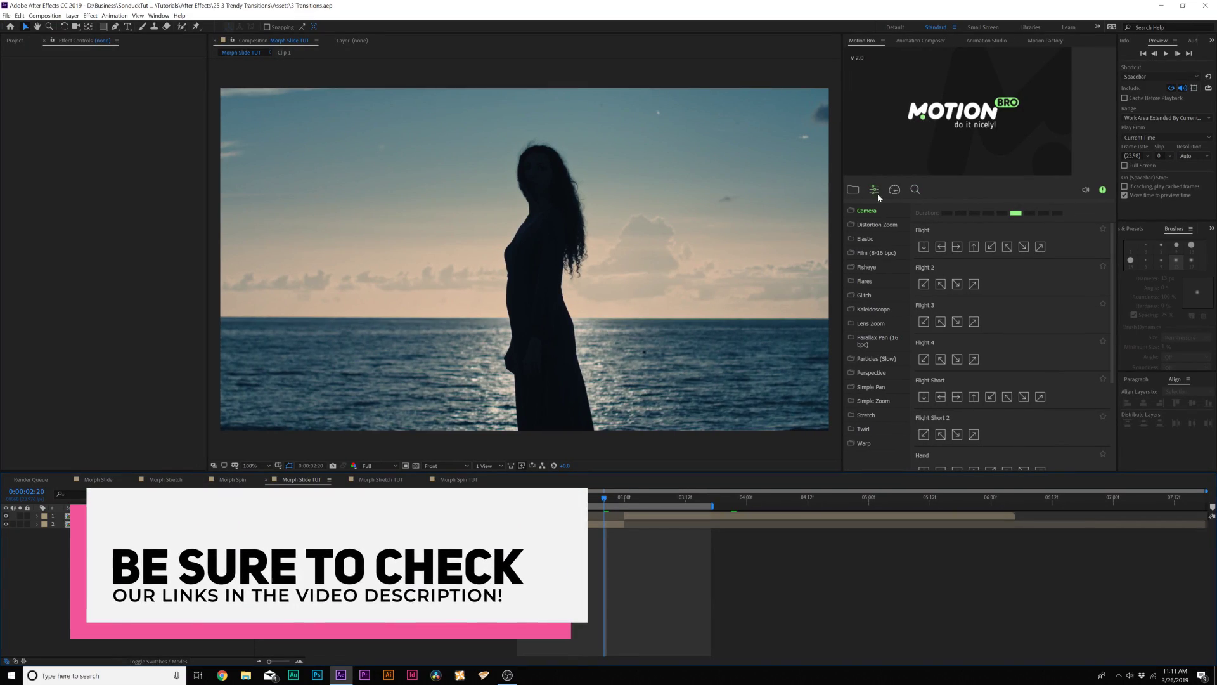
Step: Apply the Perspective 'Disk 180 CCW In' preset from Motion Bro as a transition layer above both clips
{"action": "mouse_move", "coordinate": [884, 253]}
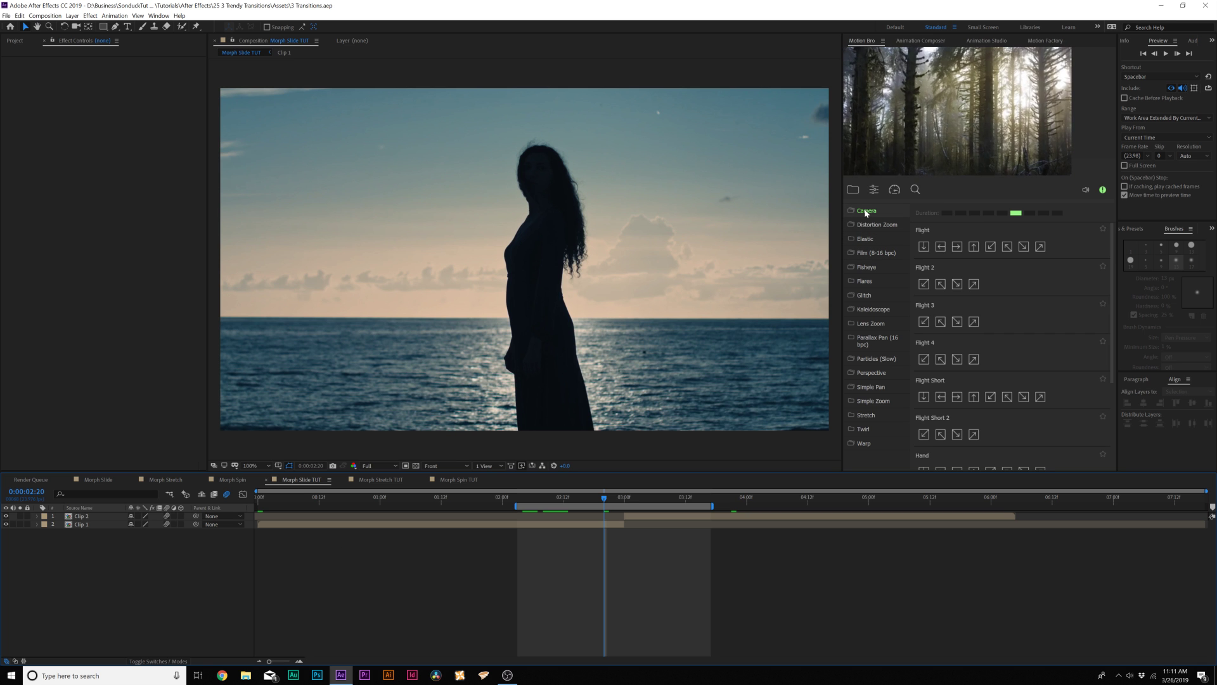
{"action": "mouse_move", "coordinate": [866, 212]}
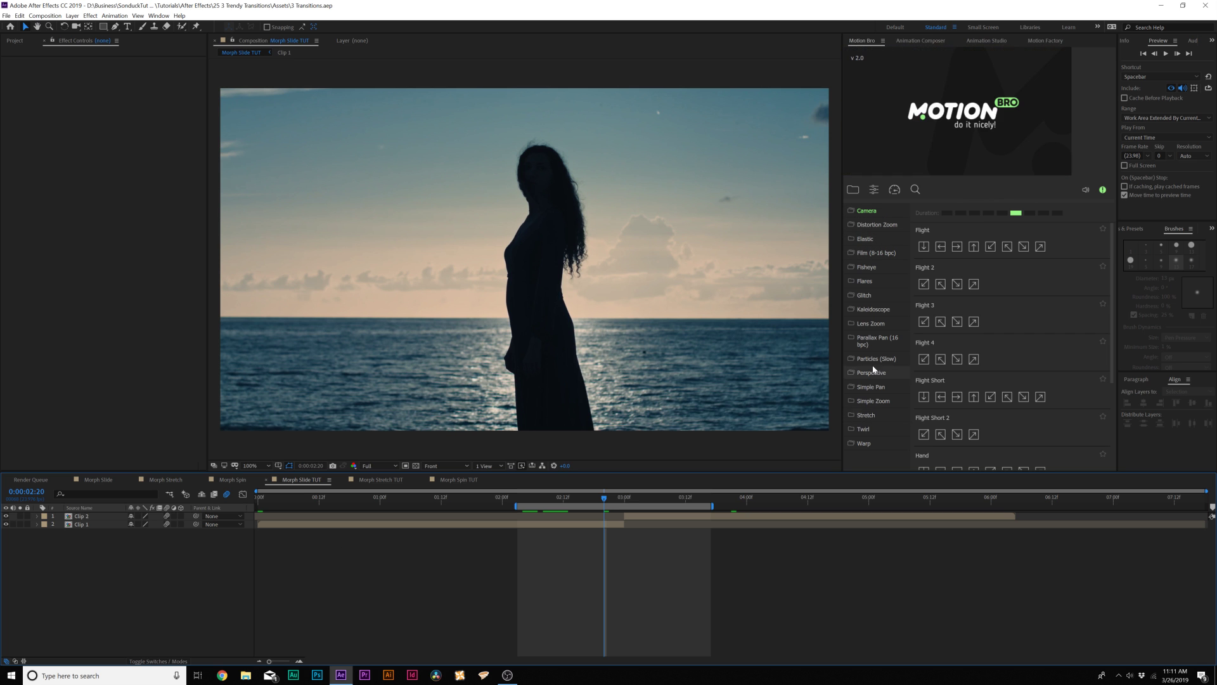
{"action": "left_click", "coordinate": [871, 373]}
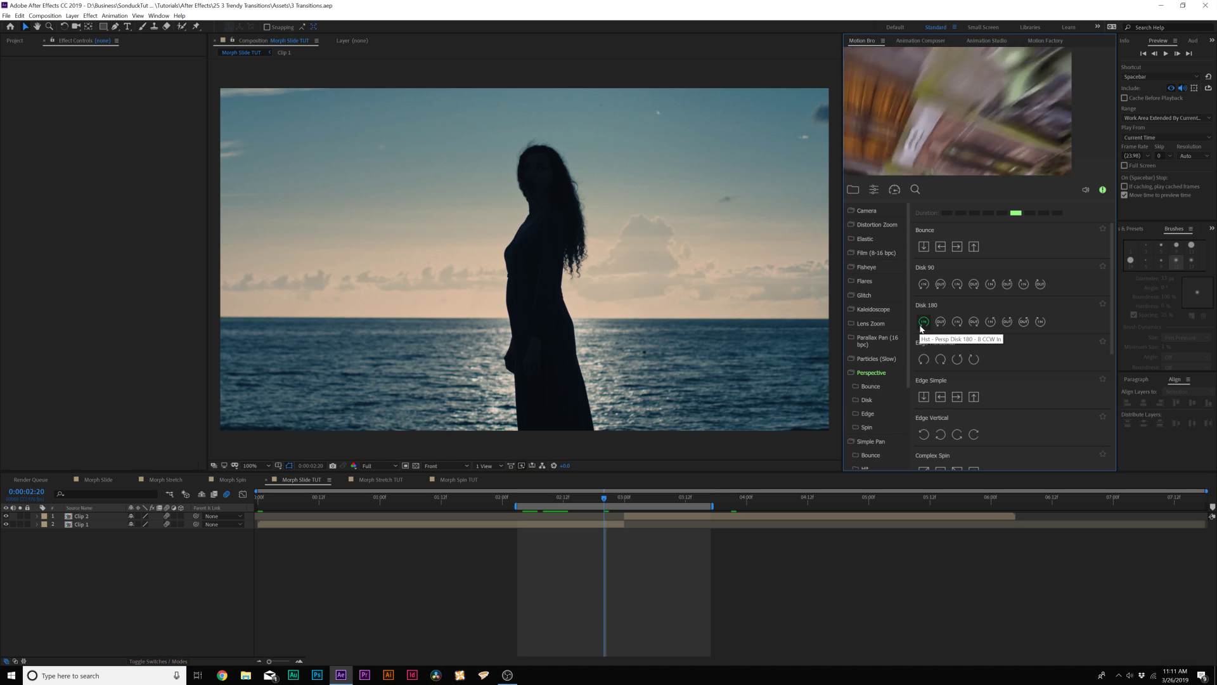
{"action": "left_click", "coordinate": [921, 326]}
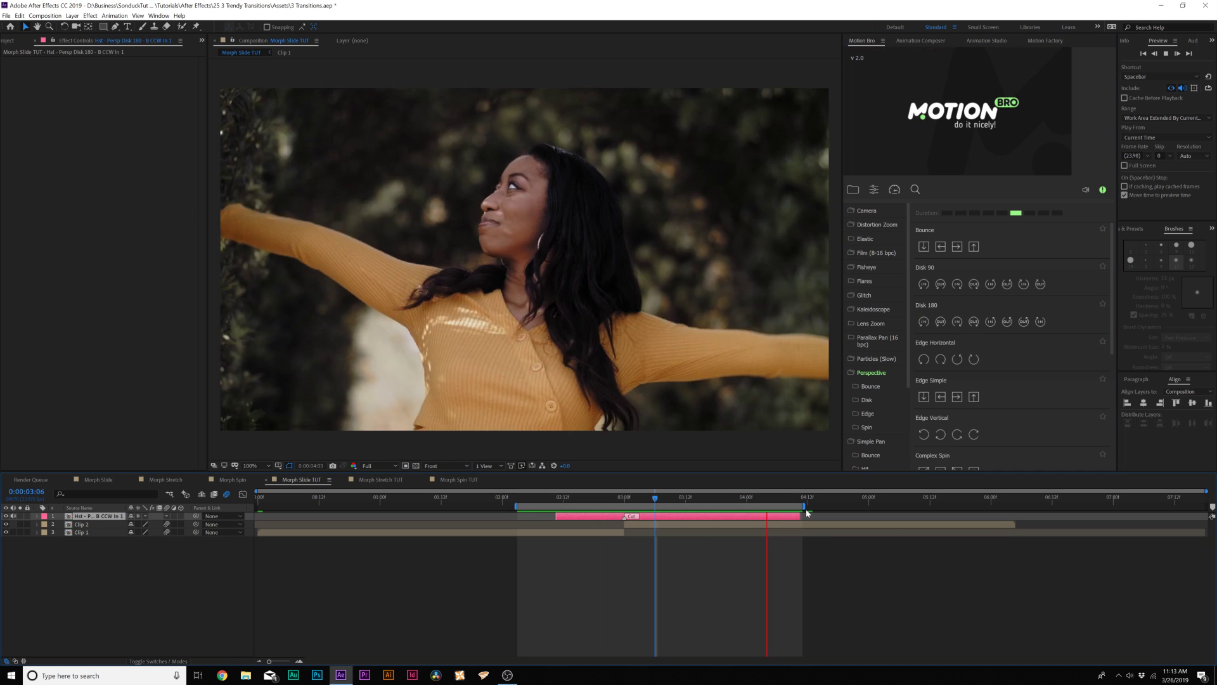